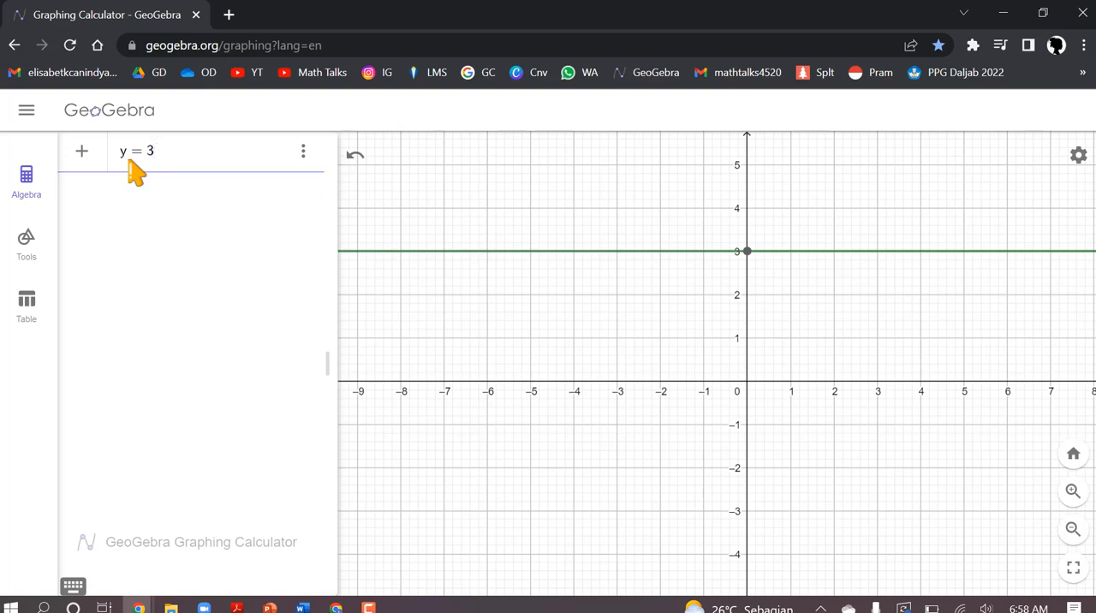
pyautogui.write('^')
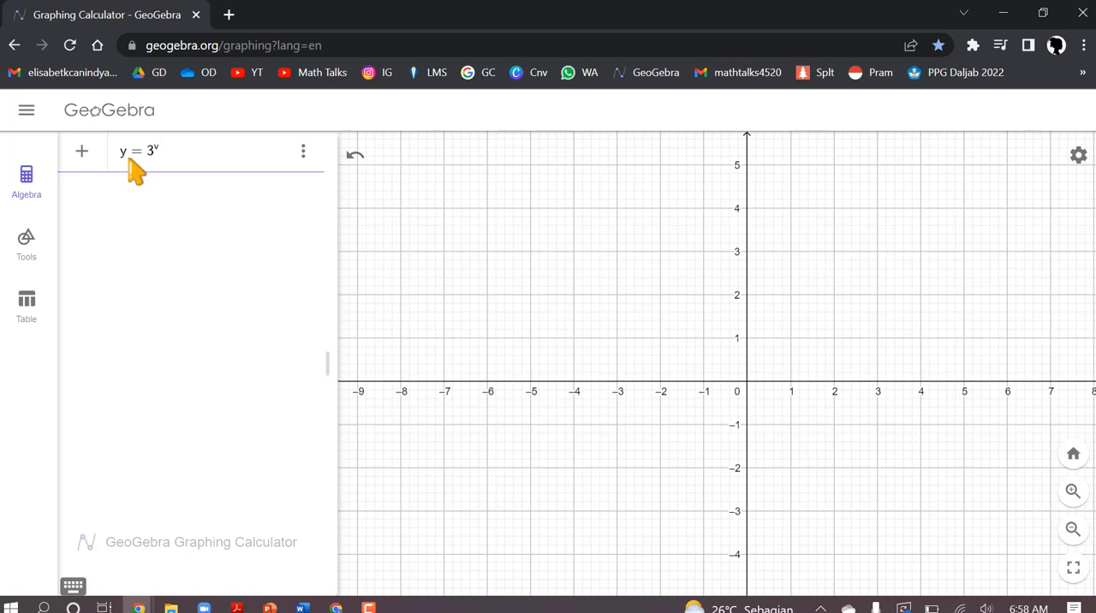
pyautogui.write('x')
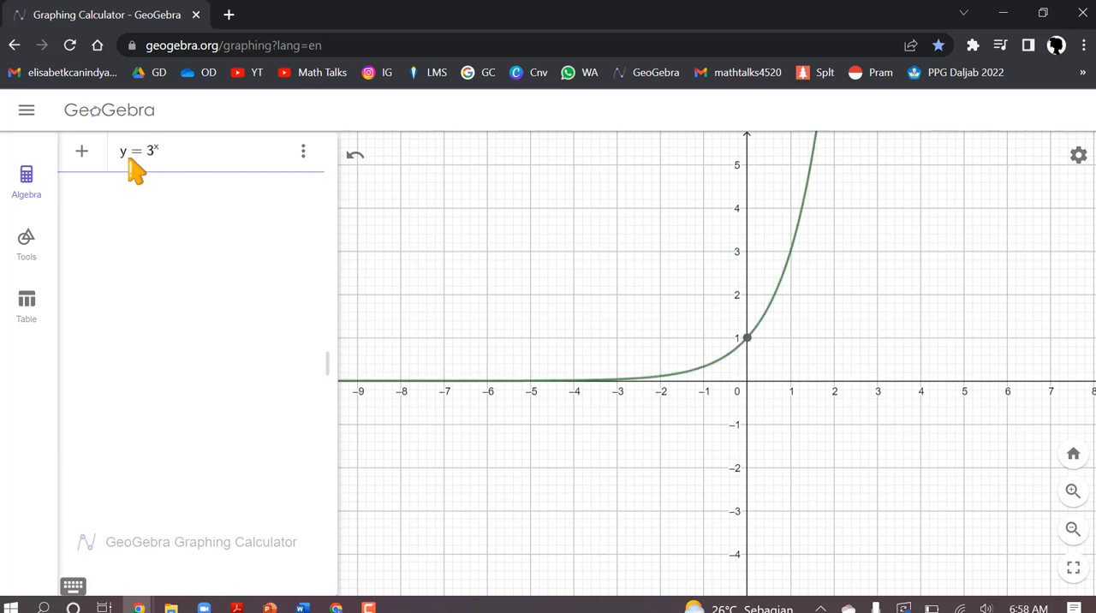
pyautogui.press('BackSpace')
pyautogui.press('BackSpace')
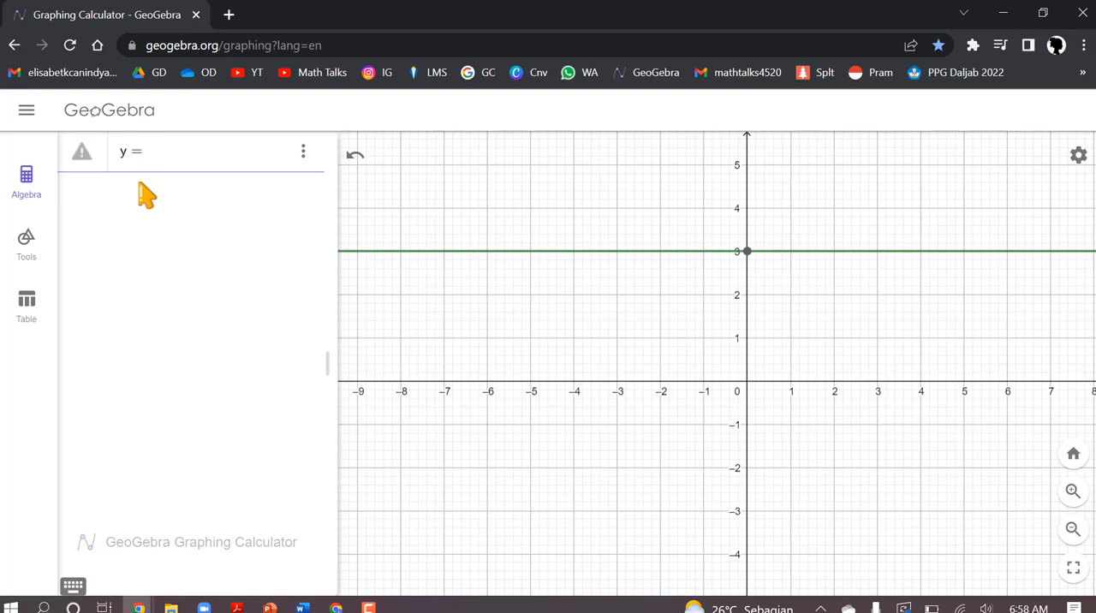
# Step: Complete the first equation as y = 3^x using the on-screen math keyboard, plot it, and put the keyboard away
pyautogui.click(74, 586)
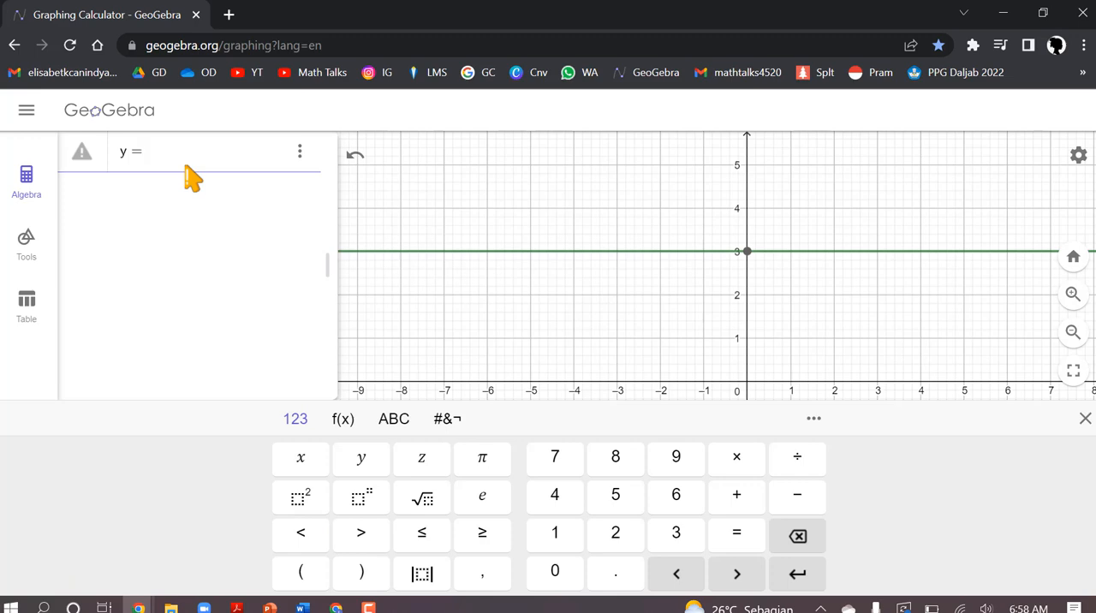
pyautogui.write('3')
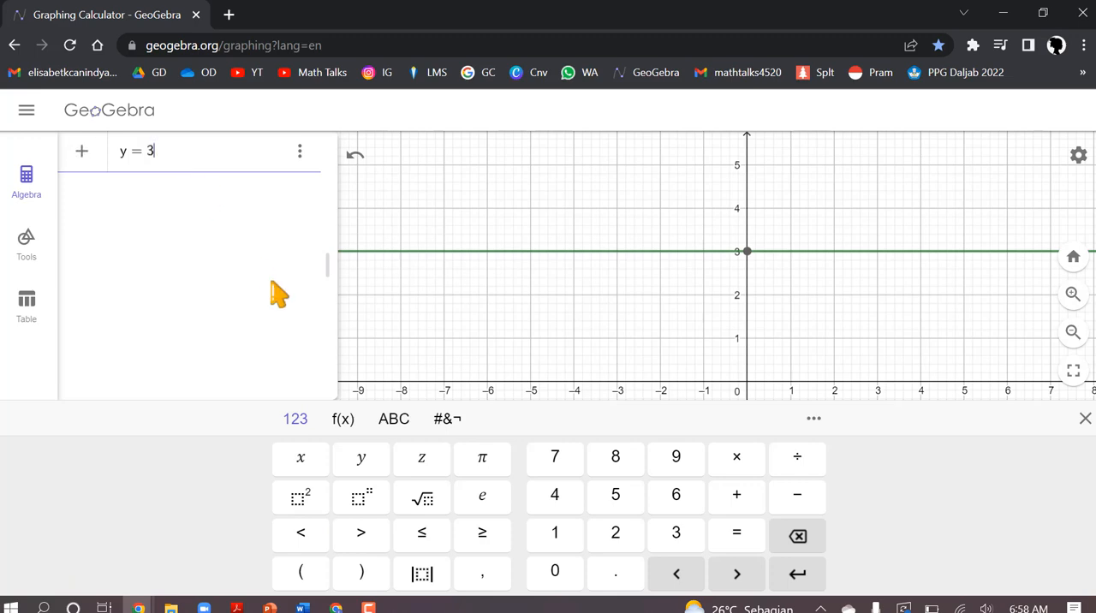
pyautogui.click(364, 501)
pyautogui.write('x')
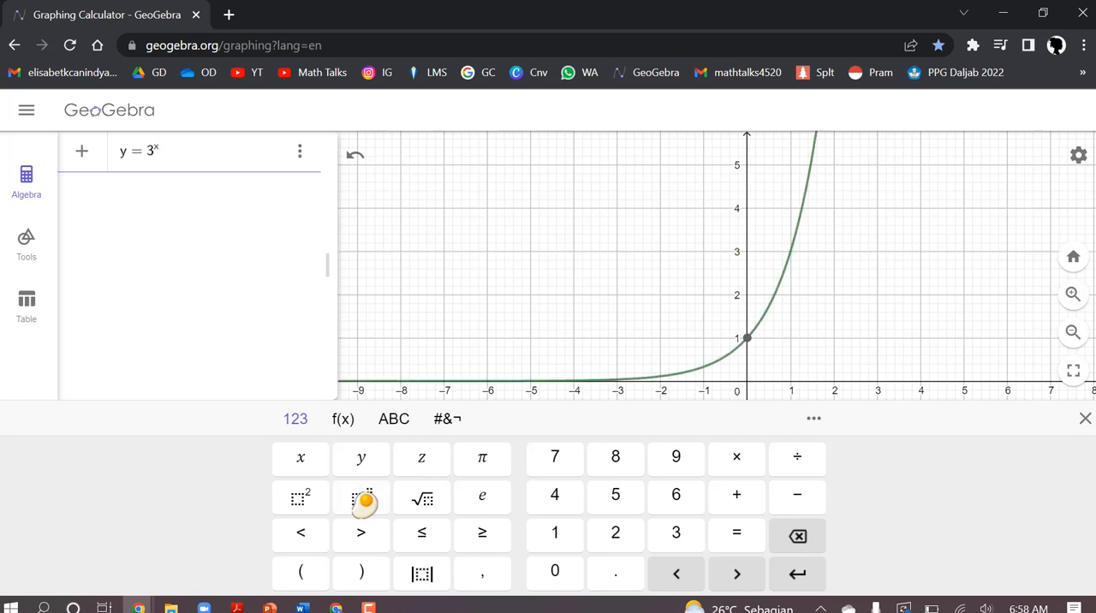
pyautogui.press('Return')
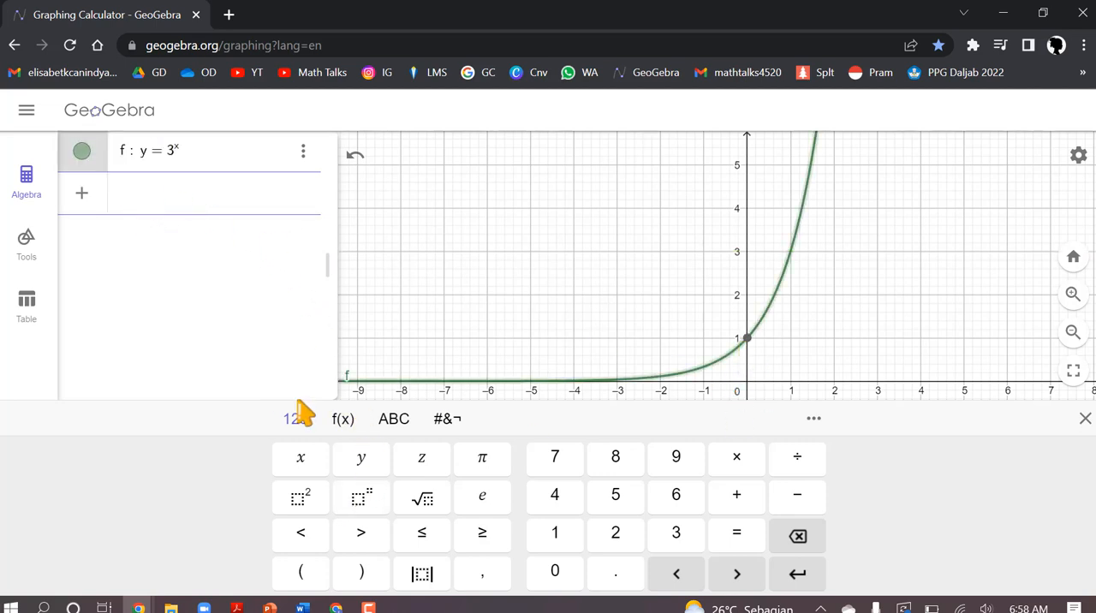
pyautogui.click(1085, 420)
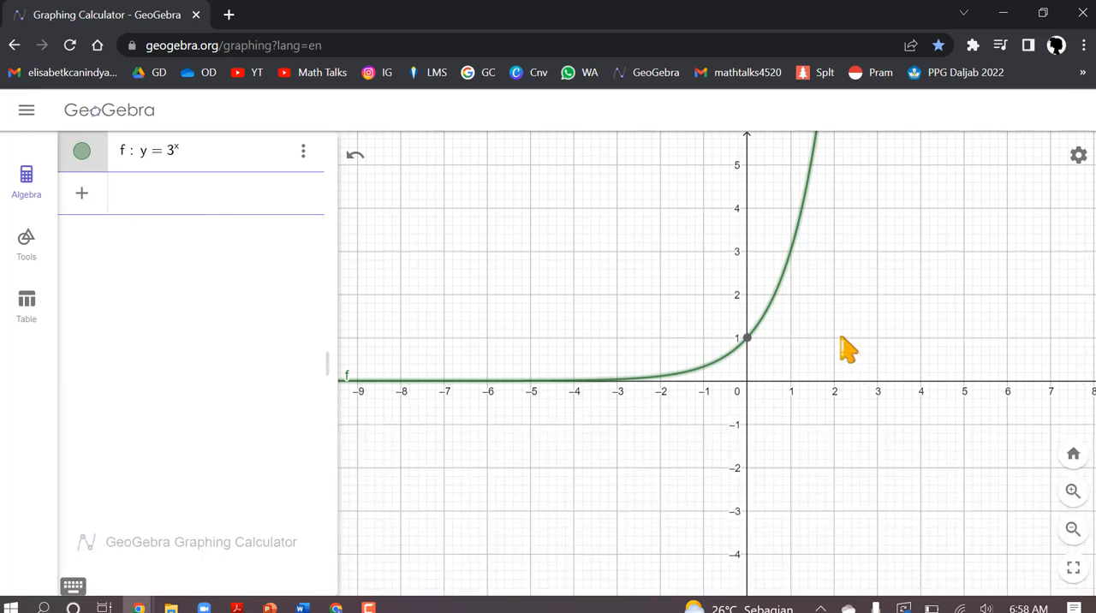
pyautogui.scroll(-4, 797, 351)
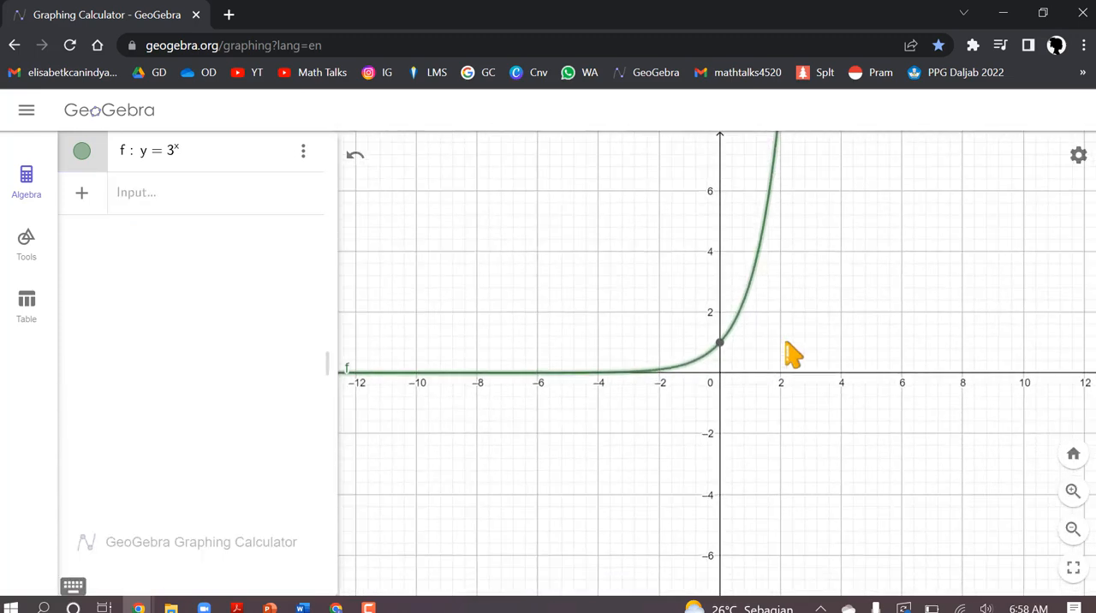
pyautogui.scroll(-3, 787, 342)
pyautogui.moveTo(837, 267); pyautogui.dragTo(846, 288)
pyautogui.scroll(3, 846, 288)
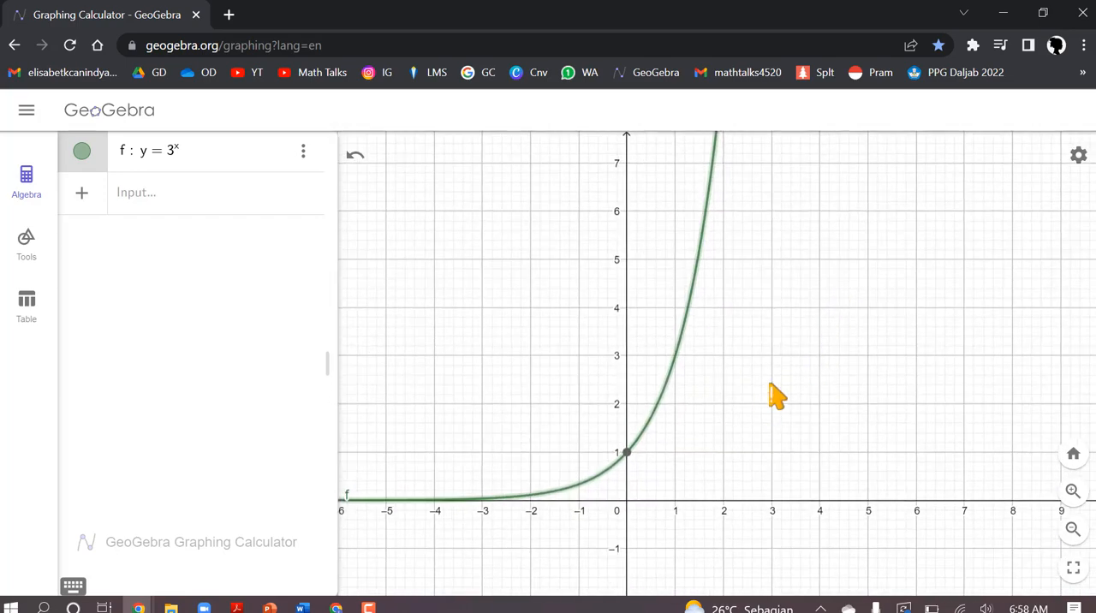
pyautogui.moveTo(775, 396); pyautogui.dragTo(903, 290)
# Step: Add and plot a second function, y = 3^(x+2), with the whole x+2 in the exponent
pyautogui.click(148, 203)
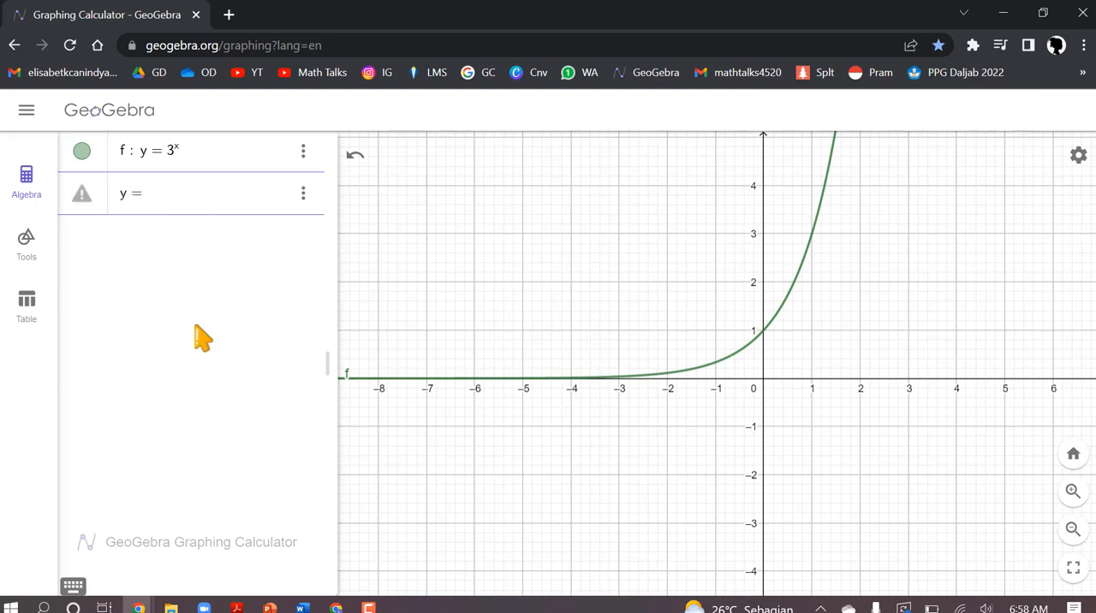
pyautogui.write('3')
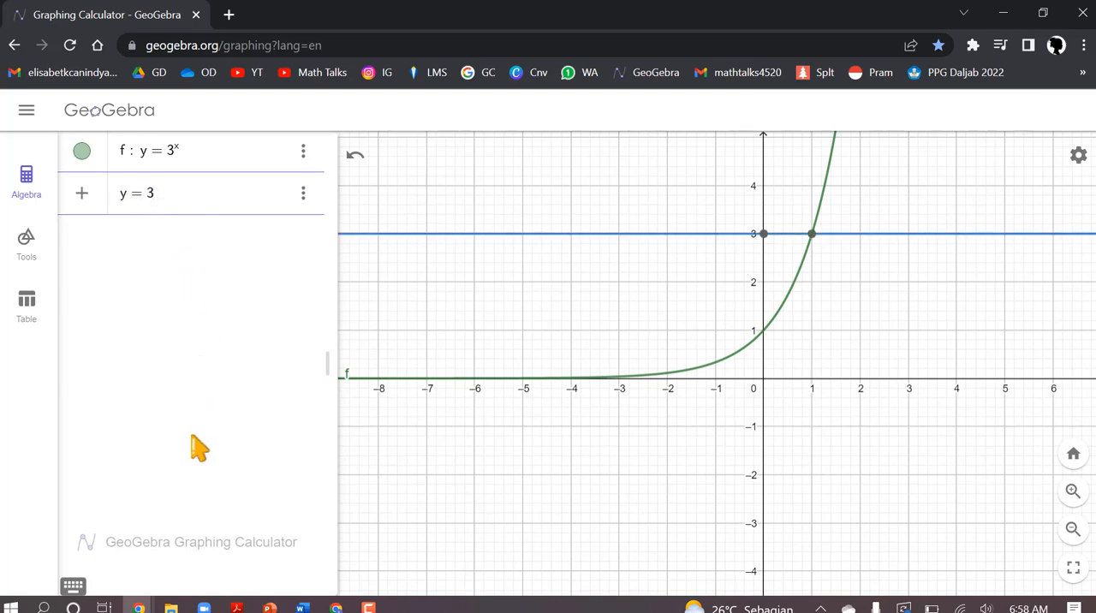
pyautogui.click(72, 586)
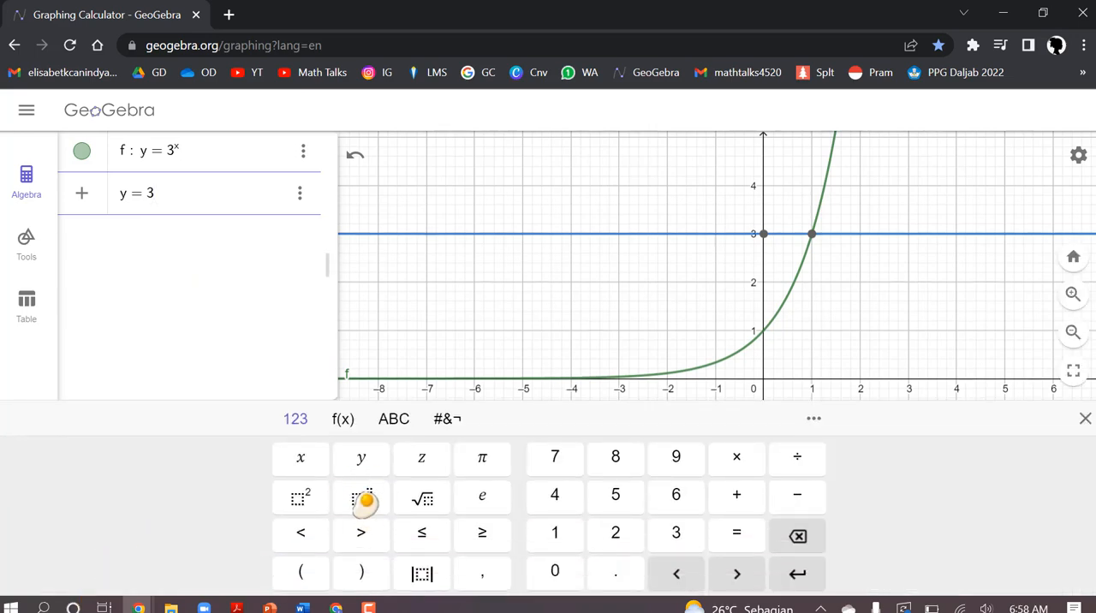
pyautogui.click(363, 500)
pyautogui.write('x')
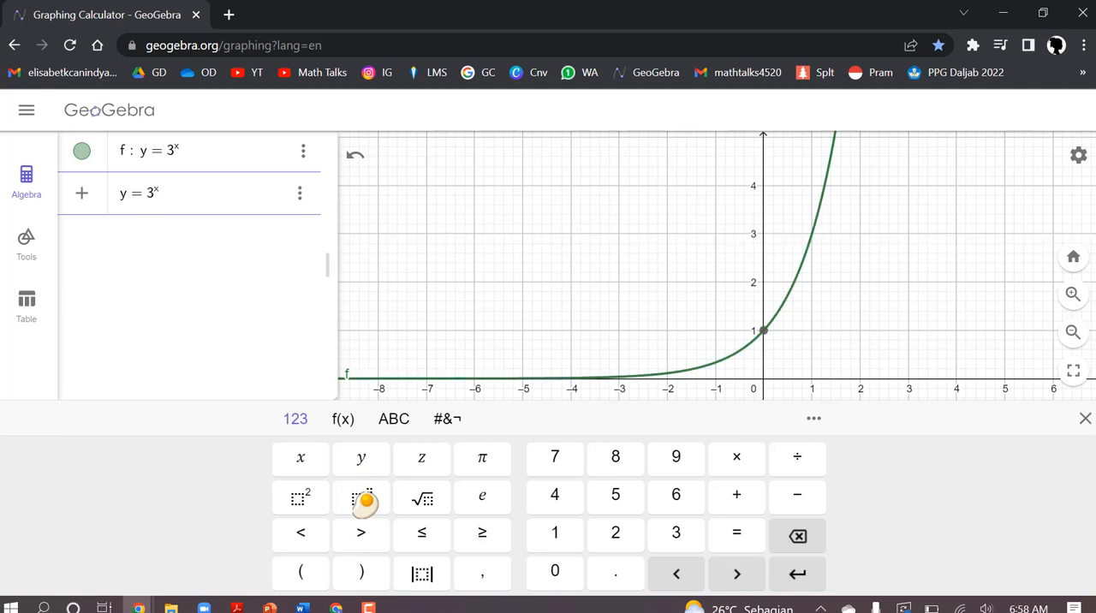
pyautogui.write('+2')
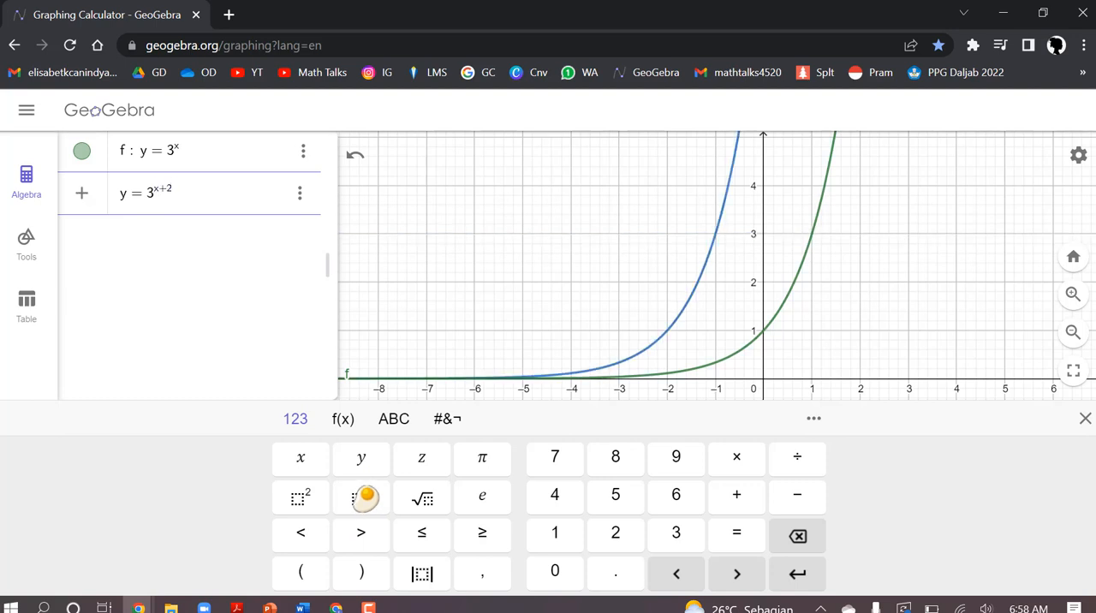
pyautogui.press('Return')
pyautogui.click(1085, 419)
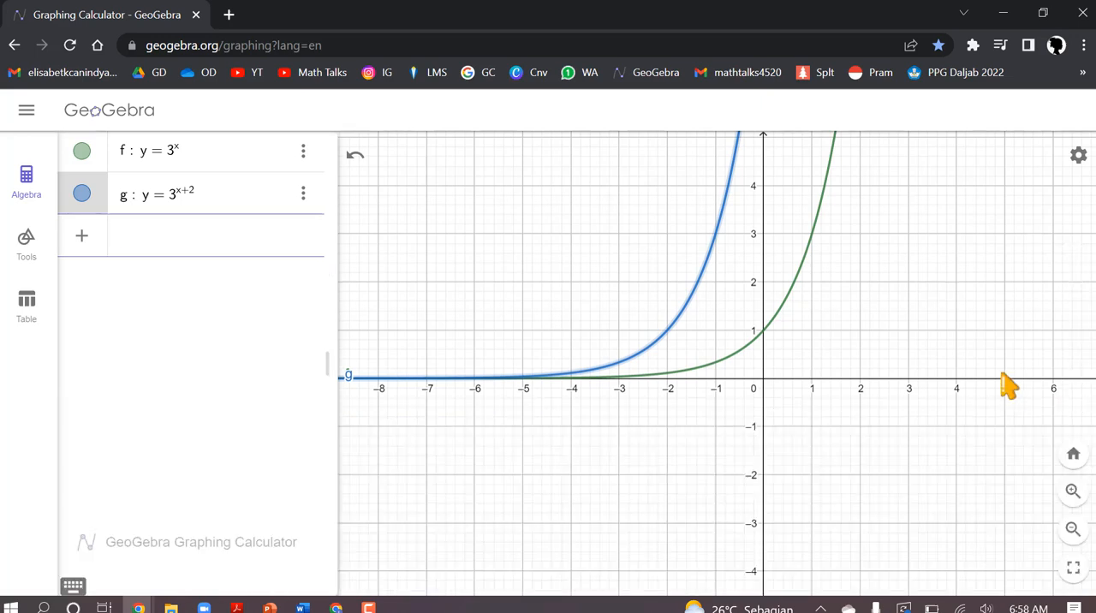
# Step: Hide and show again the curves of y = 3^(x+2) and y = 3^x, one after the other
pyautogui.scroll(-5, 895, 433)
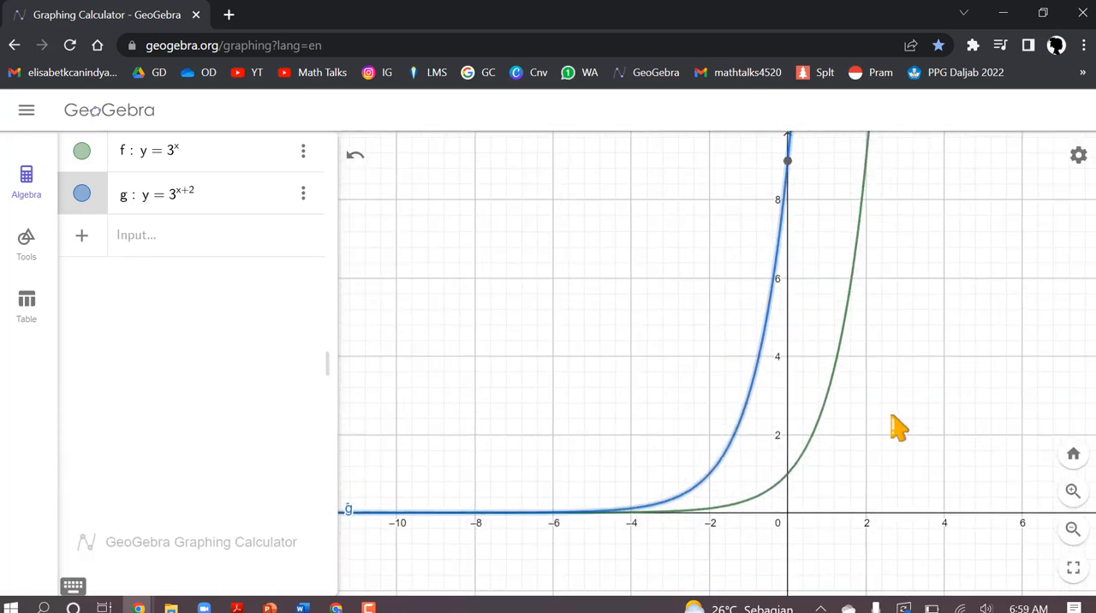
pyautogui.moveTo(754, 351); pyautogui.dragTo(812, 437)
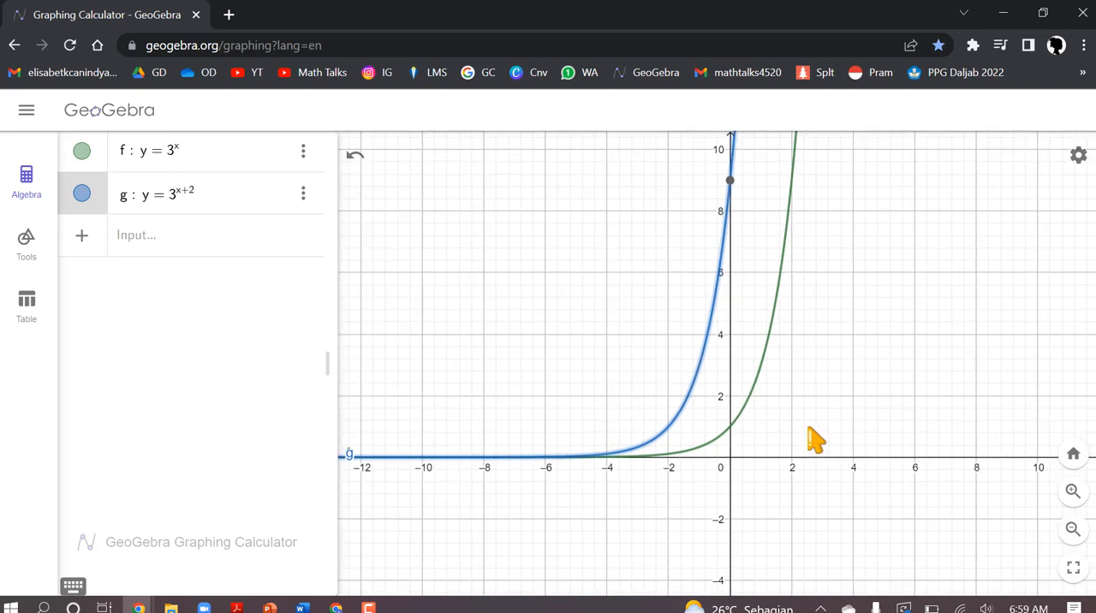
pyautogui.click(77, 193)
pyautogui.click(77, 193)
pyautogui.click(81, 154)
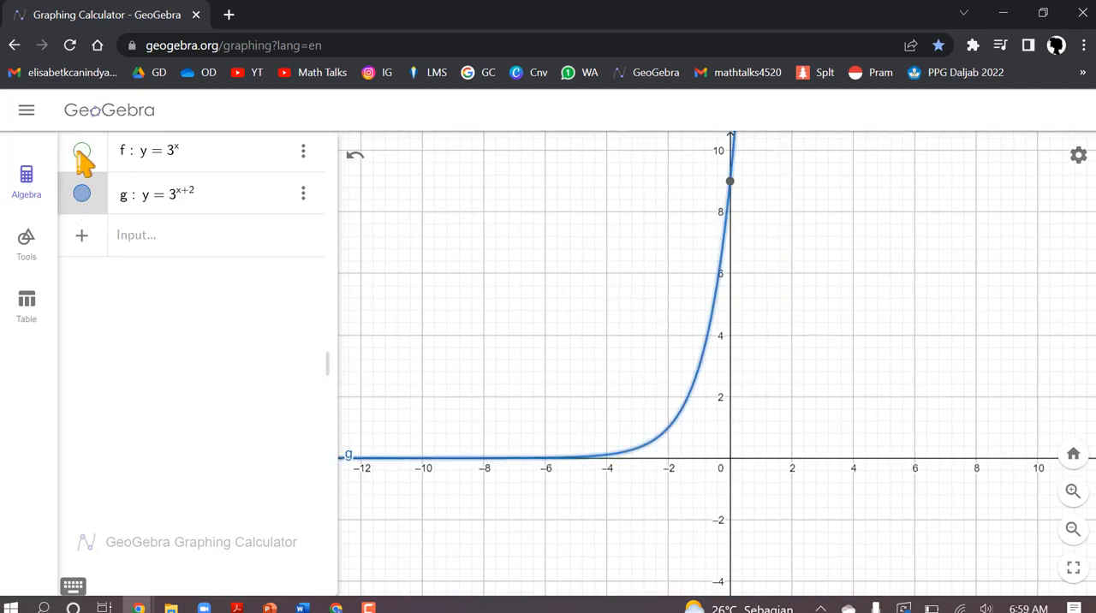
pyautogui.click(81, 152)
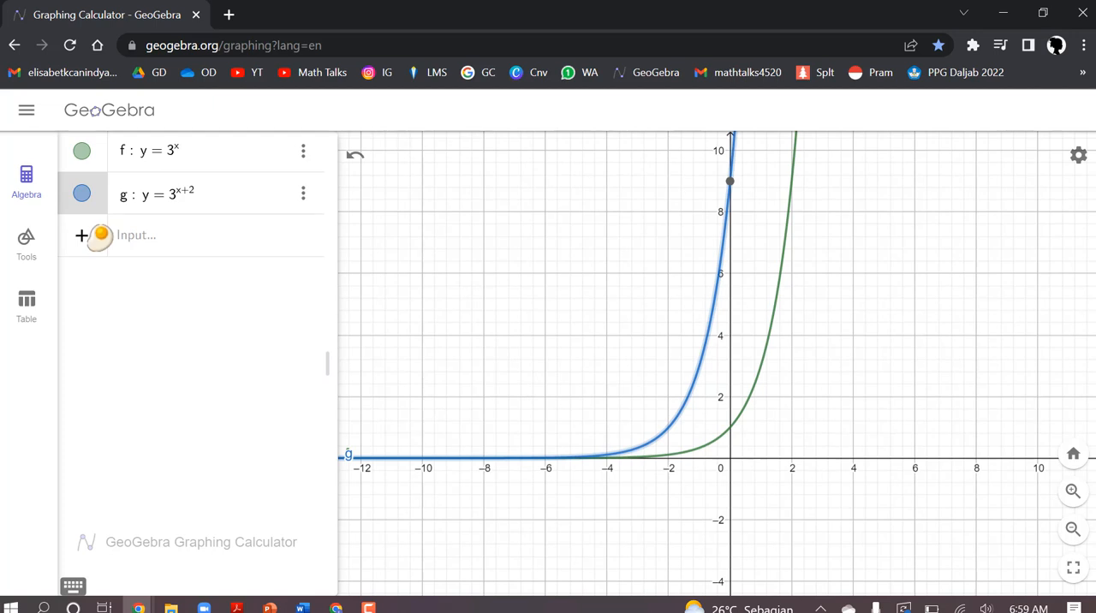
# Step: Add and plot a third function, y = 3^x + 2, with the + 2 outside the exponent
pyautogui.click(141, 243)
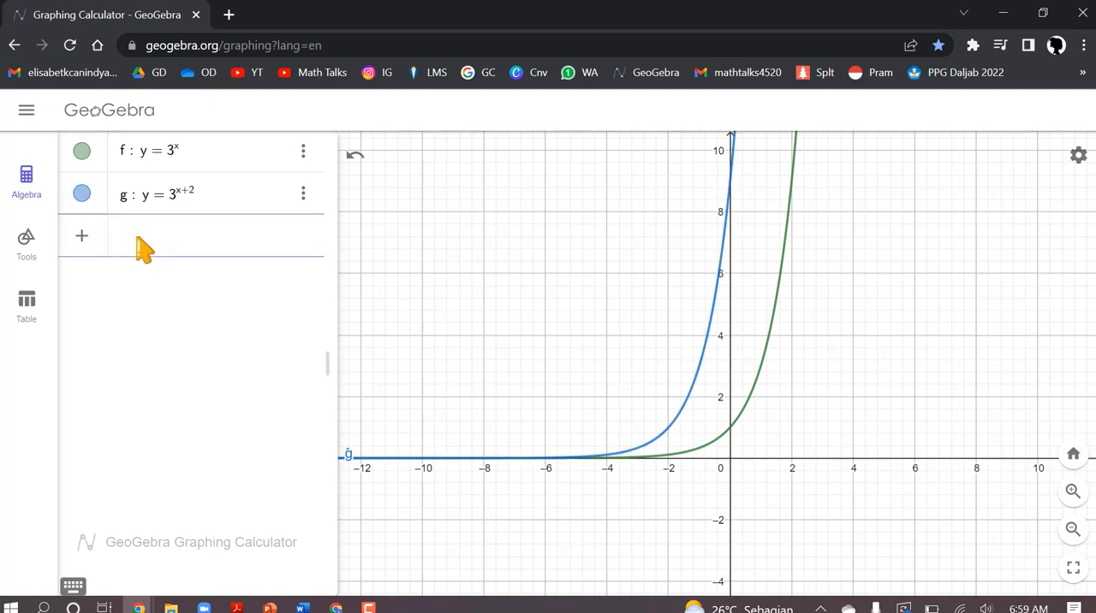
pyautogui.click(73, 589)
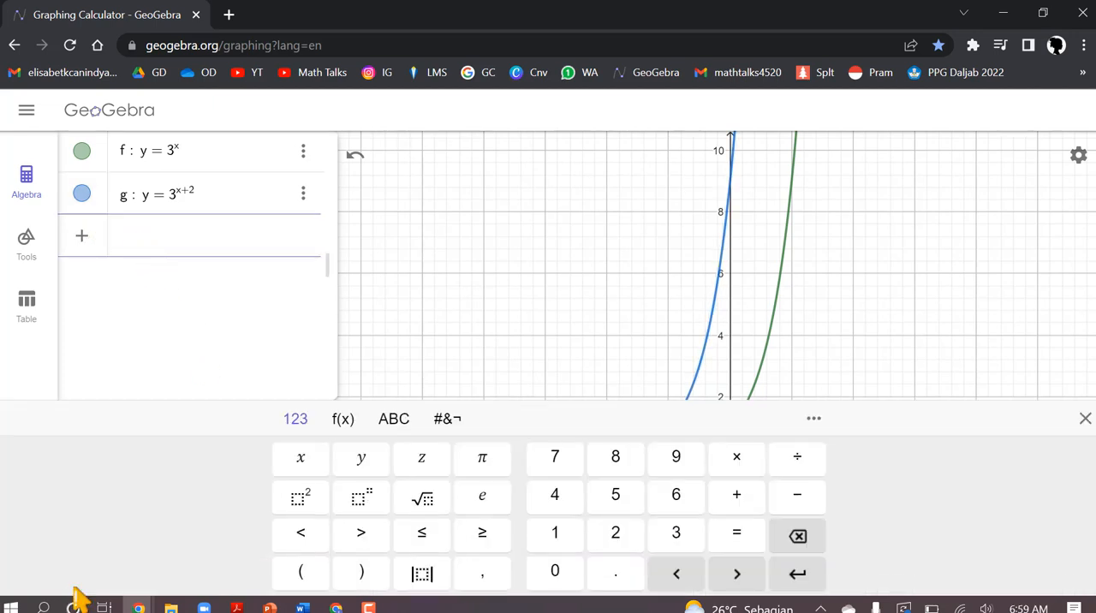
pyautogui.click(374, 463)
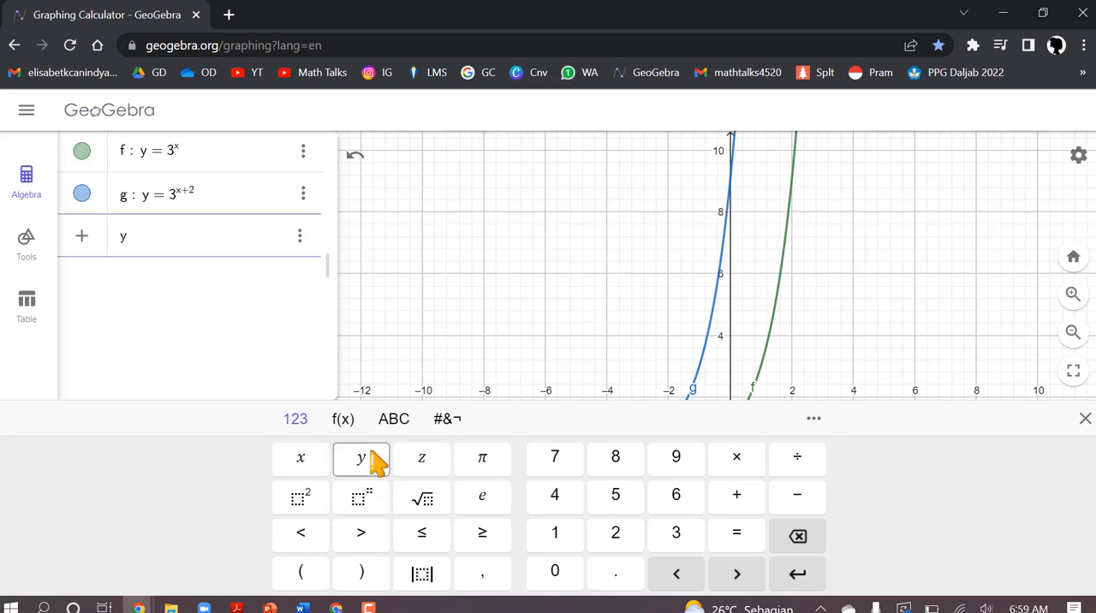
pyautogui.click(735, 536)
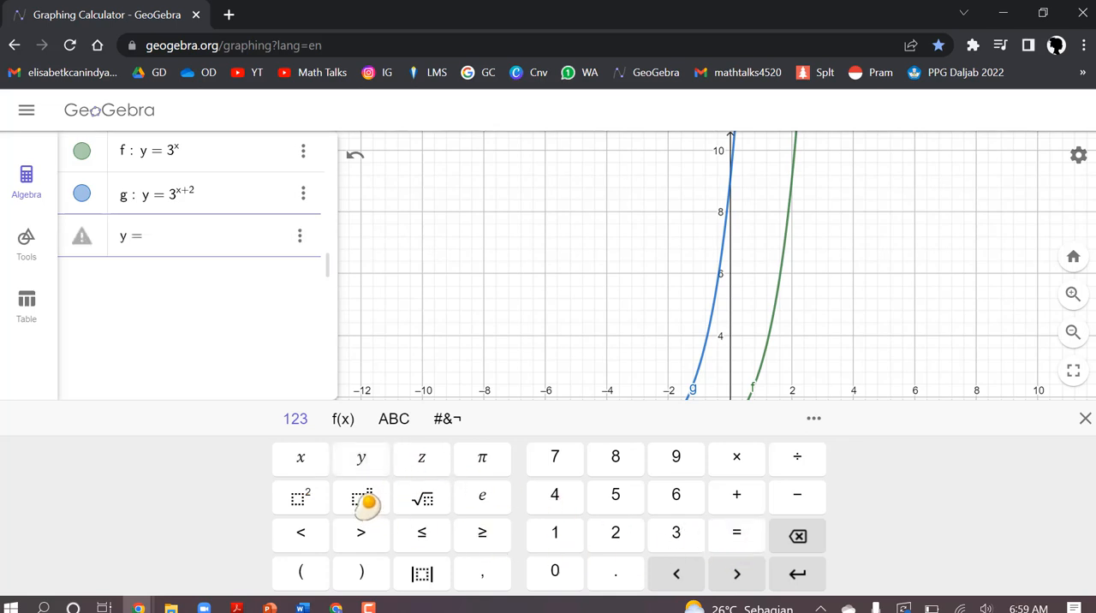
pyautogui.click(668, 544)
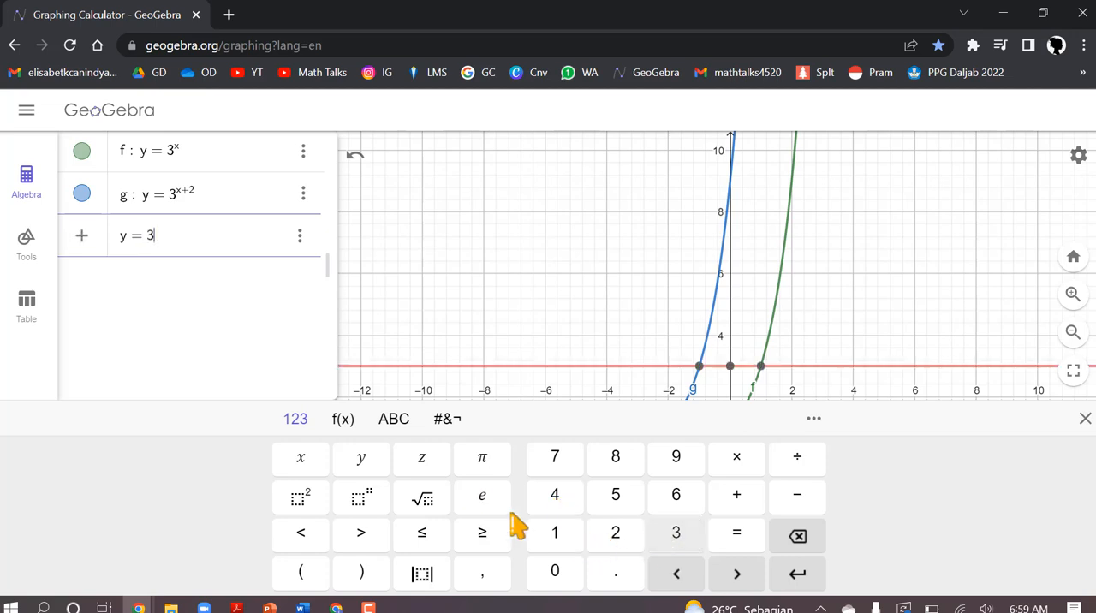
pyautogui.click(370, 500)
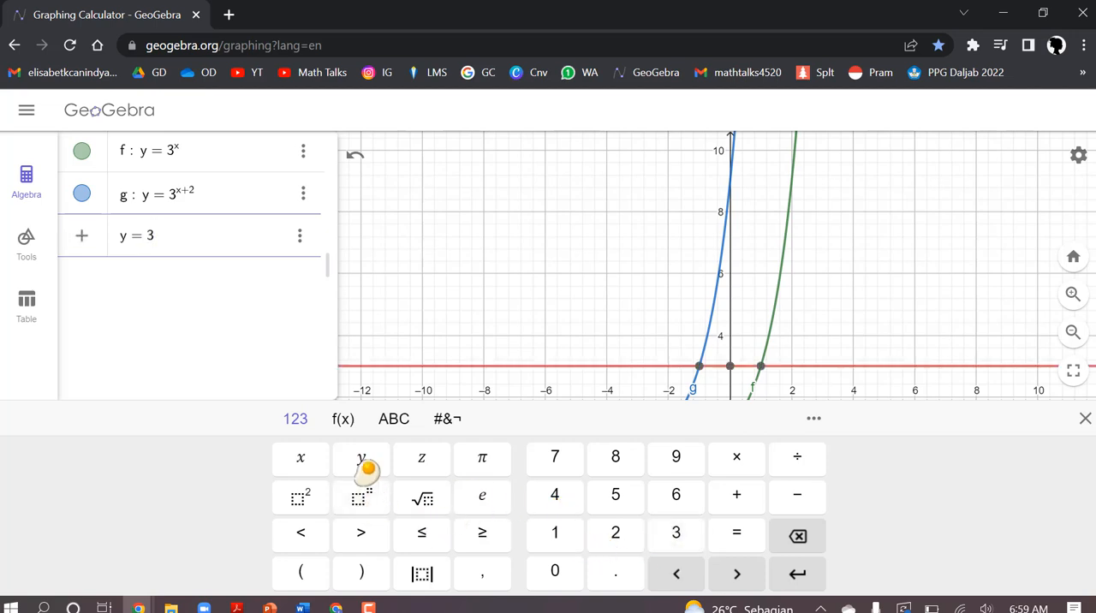
pyautogui.click(301, 462)
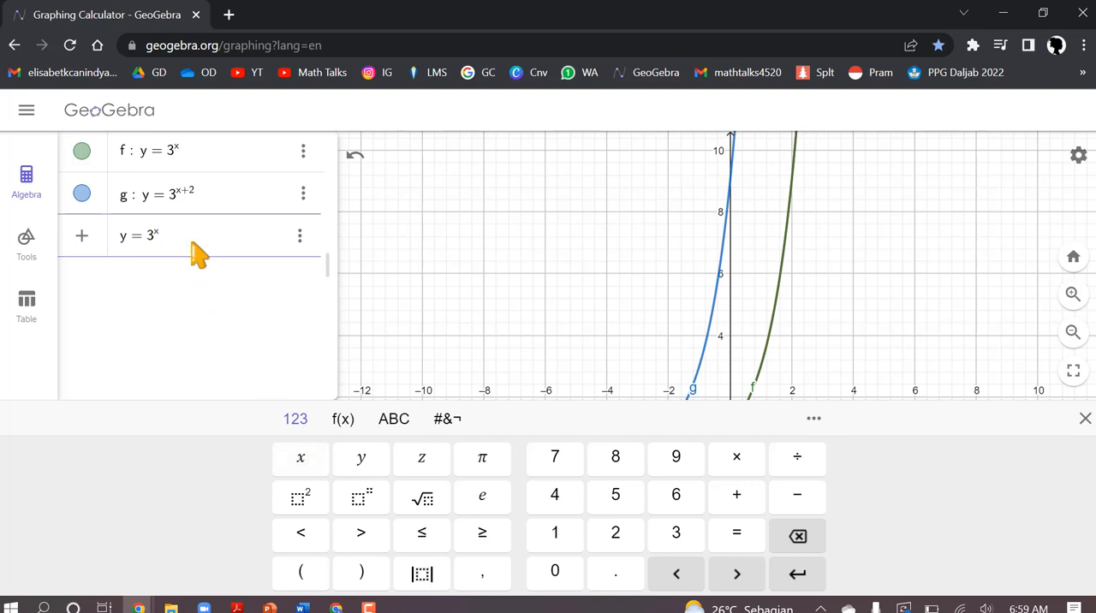
pyautogui.click(735, 499)
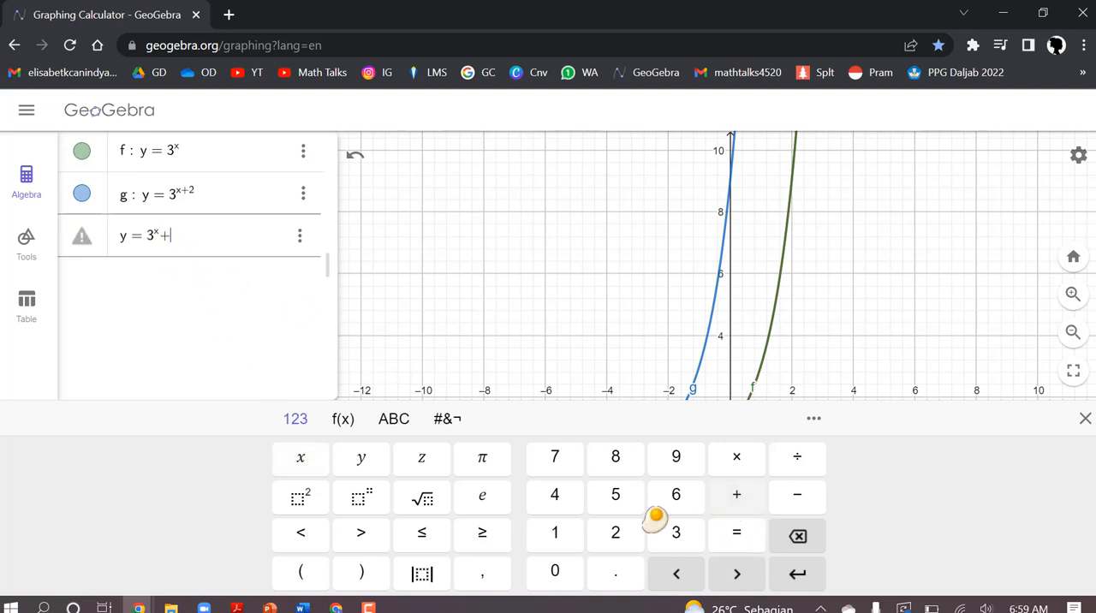
pyautogui.click(617, 536)
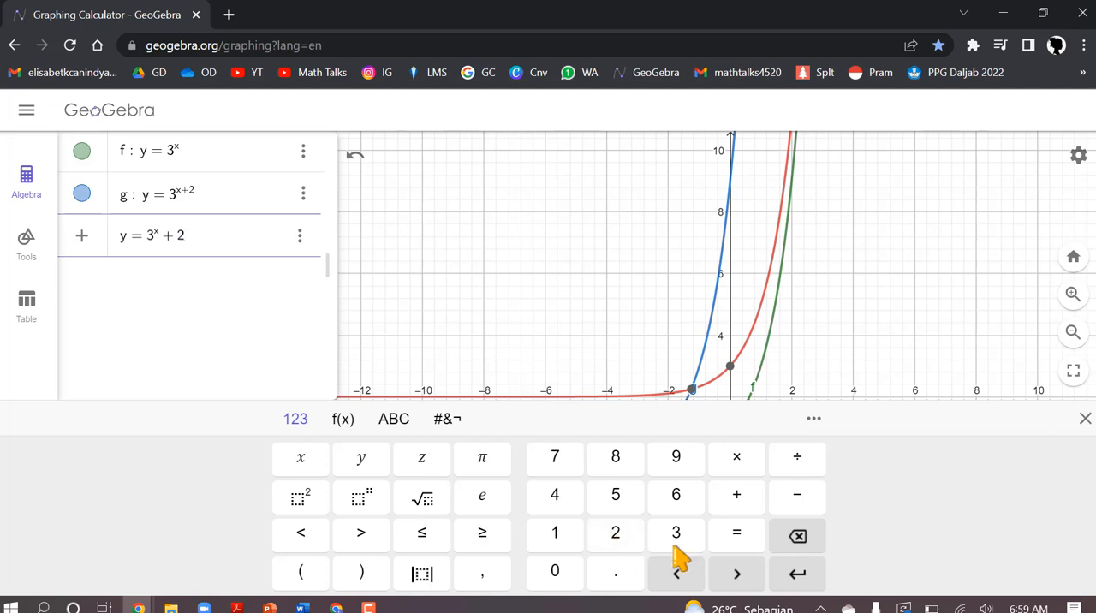
pyautogui.click(797, 574)
pyautogui.click(1084, 418)
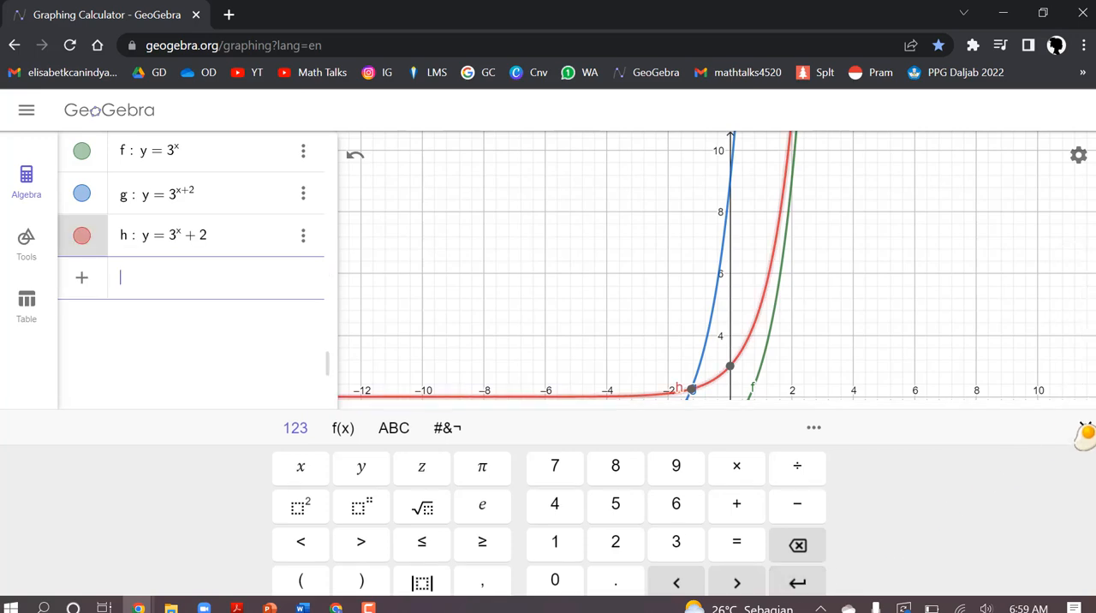
# Step: Hide the curves of all three functions, y = 3^x + 2, y = 3^(x+2) and y = 3^x
pyautogui.moveTo(893, 391)
pyautogui.mouseDown()
pyautogui.moveTo(876, 538)
pyautogui.moveTo(791, 514)
pyautogui.moveTo(865, 445)
pyautogui.moveTo(900, 379)
pyautogui.mouseUp()
pyautogui.scroll(-3, 900, 379)
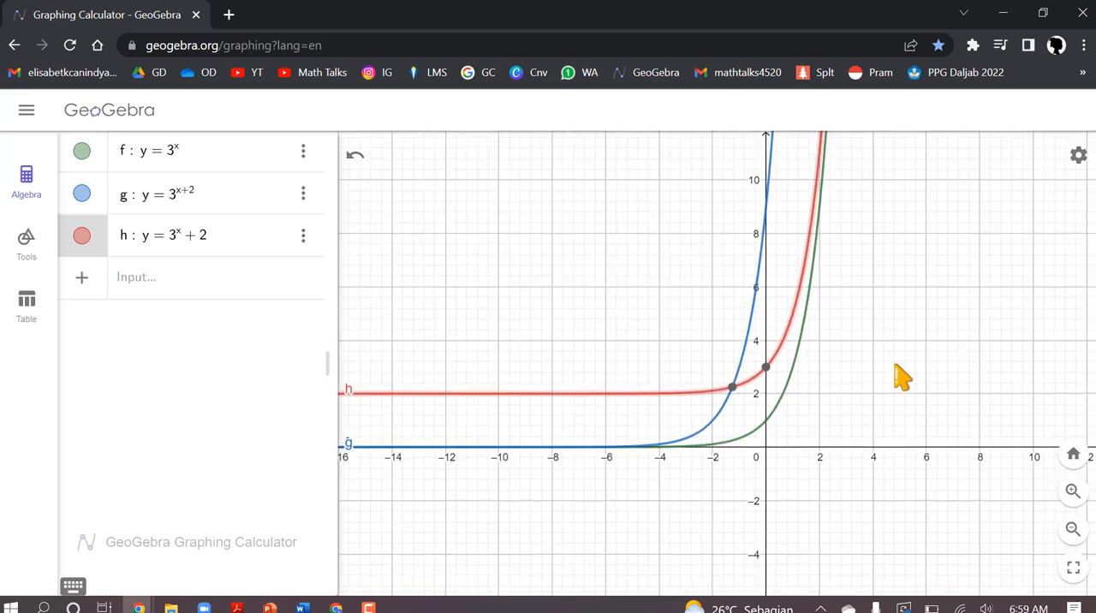
pyautogui.scroll(3, 868, 380)
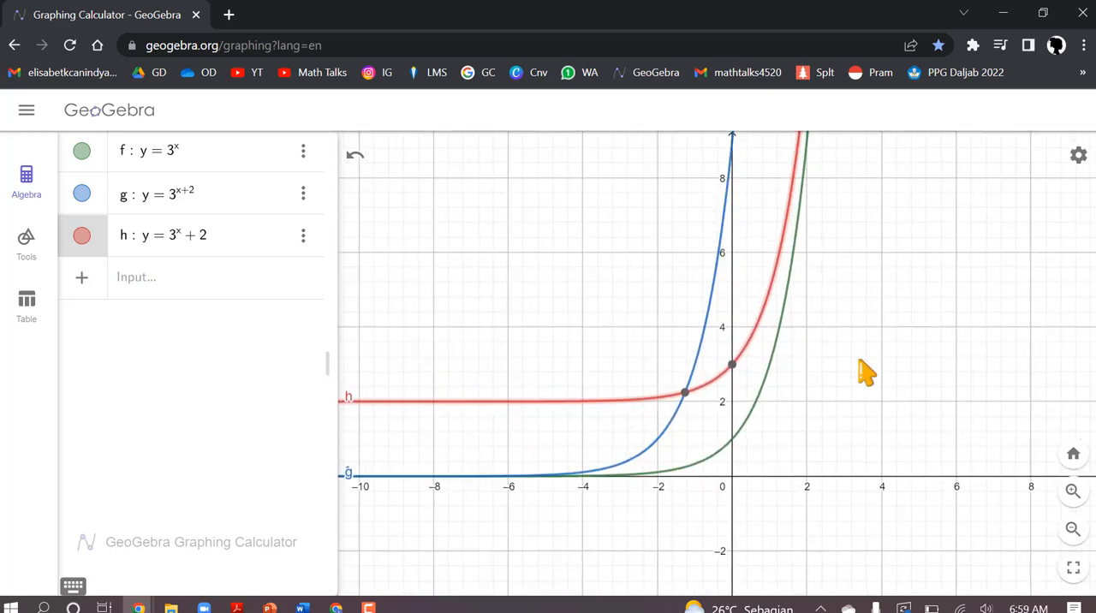
pyautogui.scroll(-2, 857, 364)
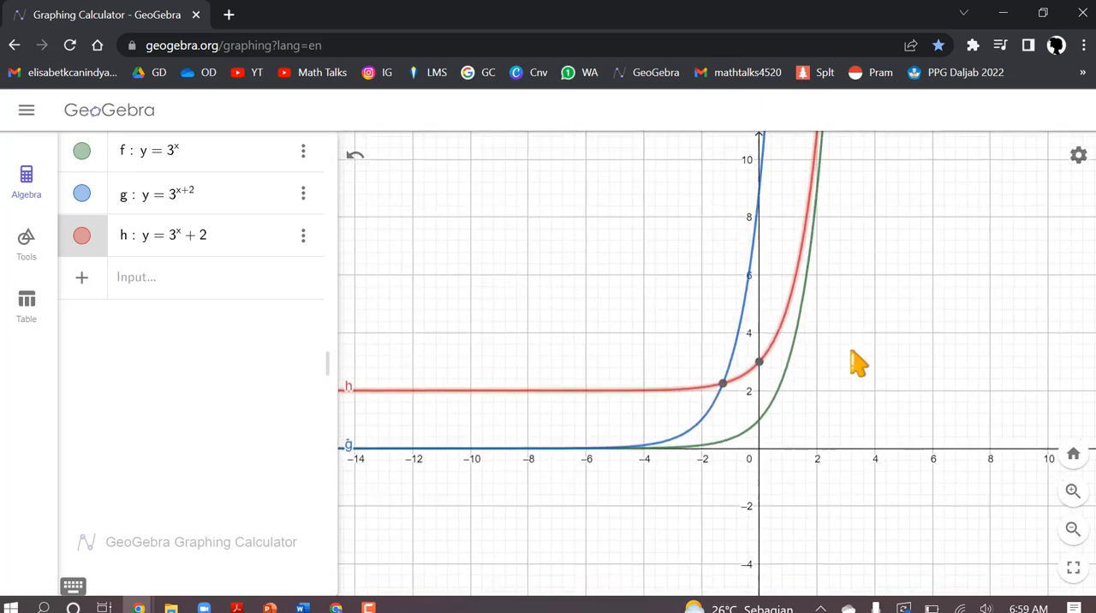
pyautogui.click(81, 236)
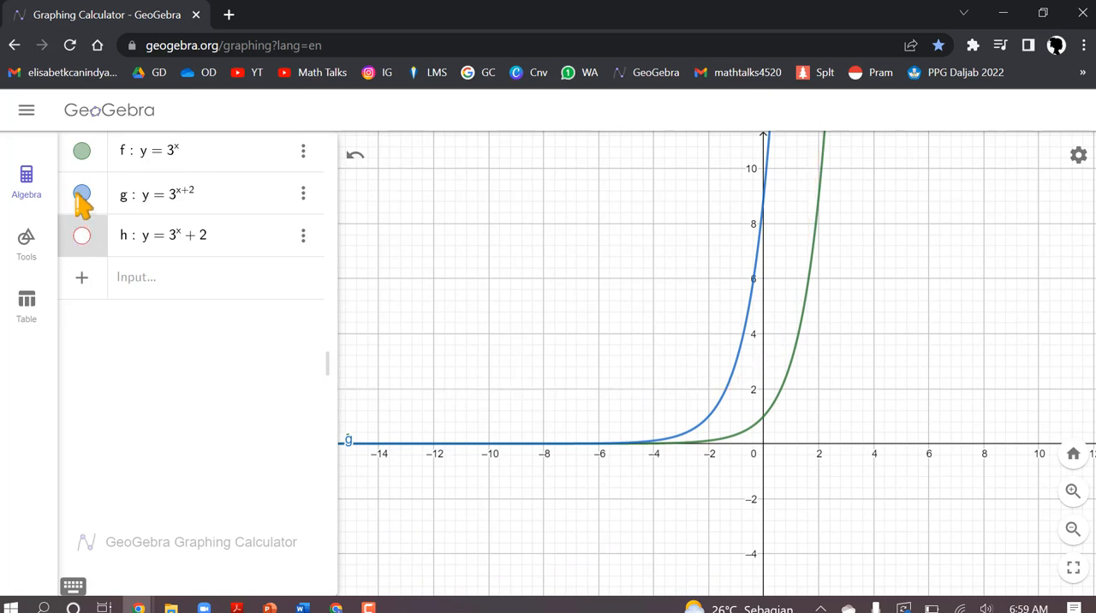
pyautogui.click(81, 194)
pyautogui.click(81, 152)
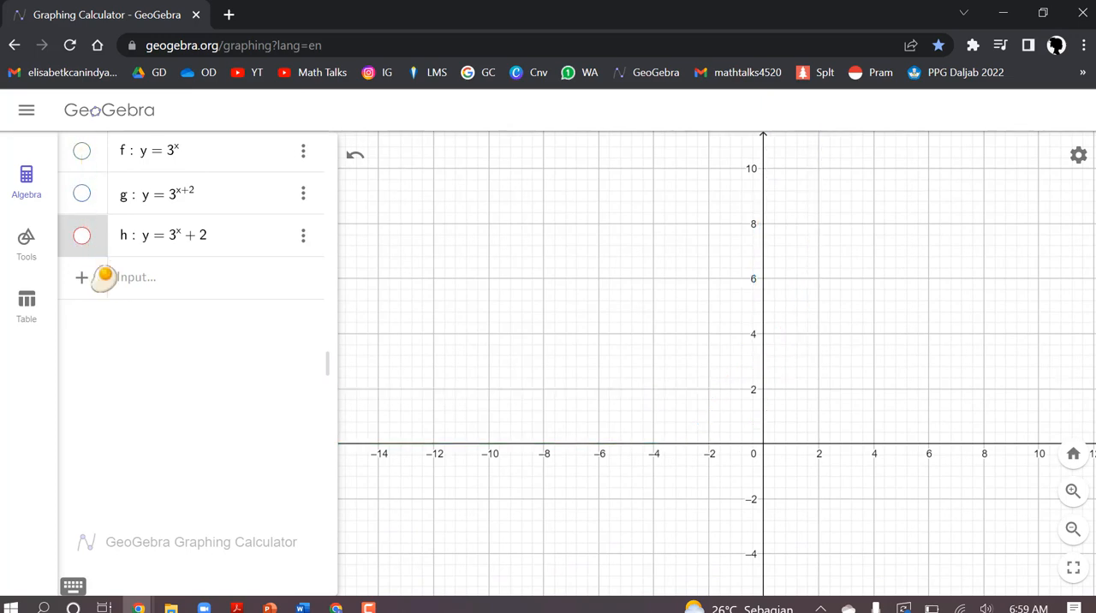
# Step: Add and plot a fourth function, y = 2 · 3^x, with only x in the exponent
pyautogui.click(137, 291)
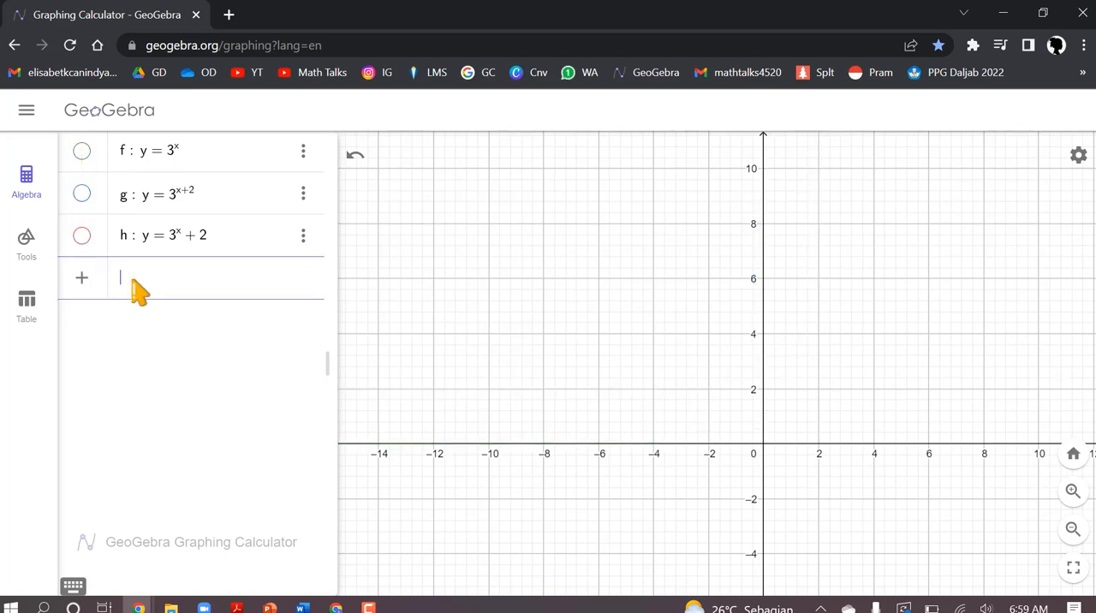
pyautogui.click(73, 587)
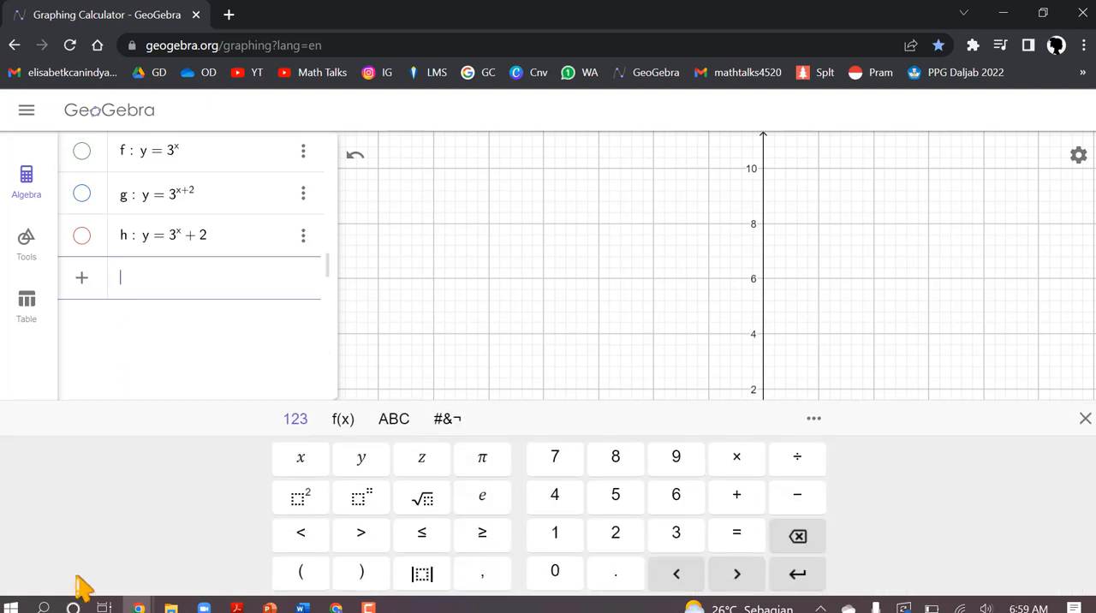
pyautogui.click(357, 460)
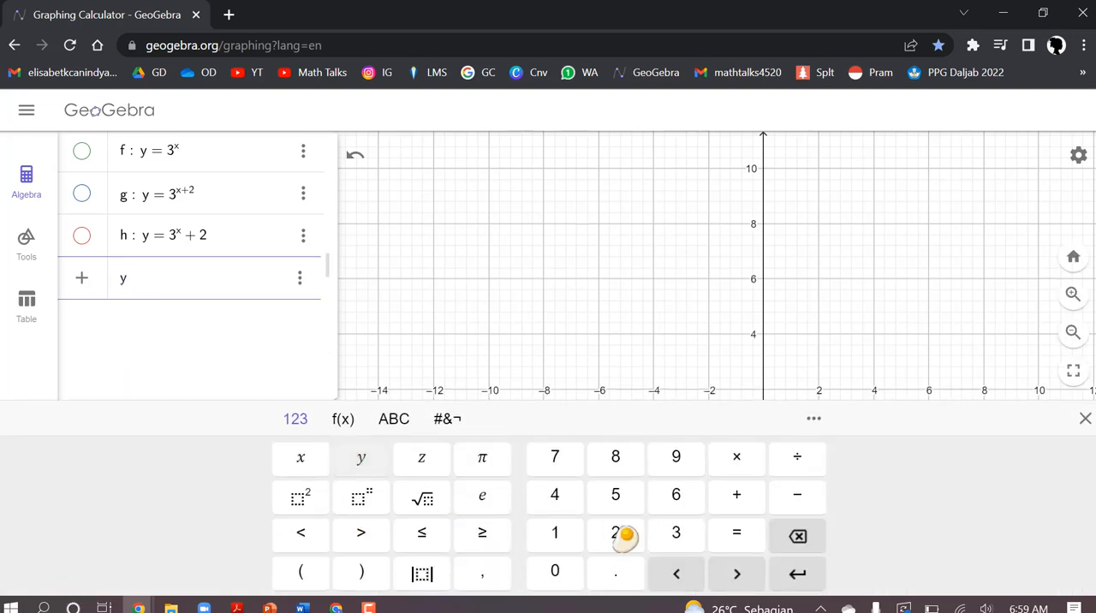
pyautogui.click(738, 539)
pyautogui.click(616, 543)
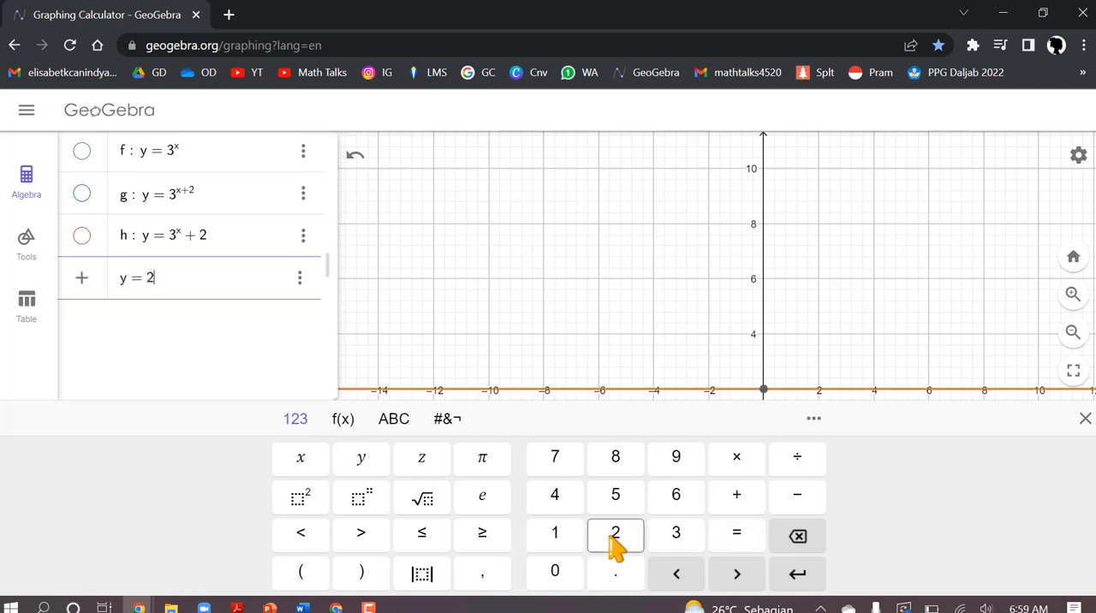
pyautogui.click(750, 466)
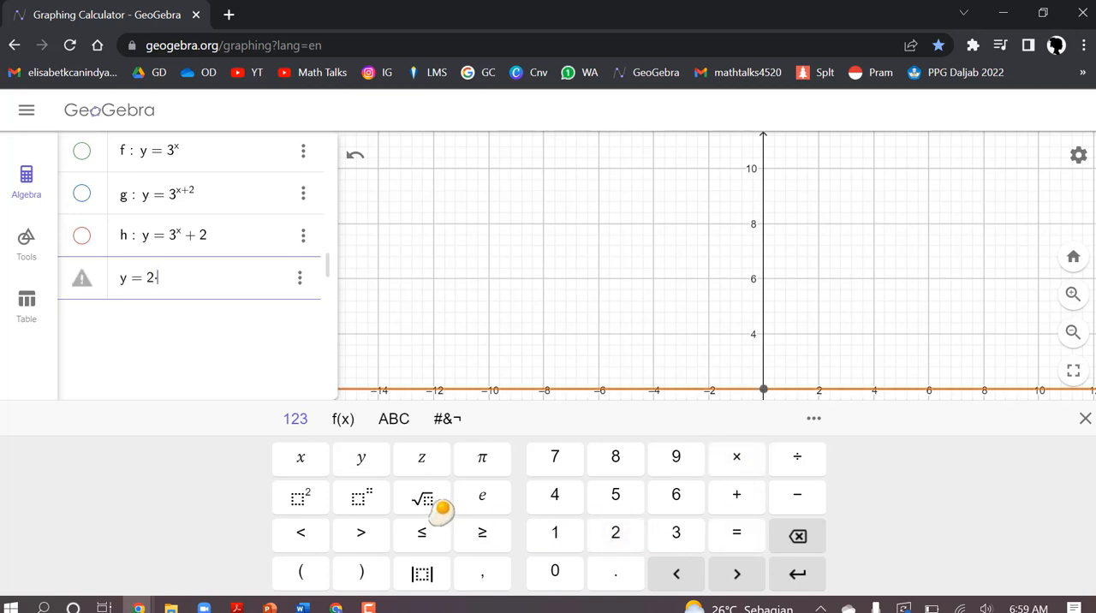
pyautogui.click(680, 538)
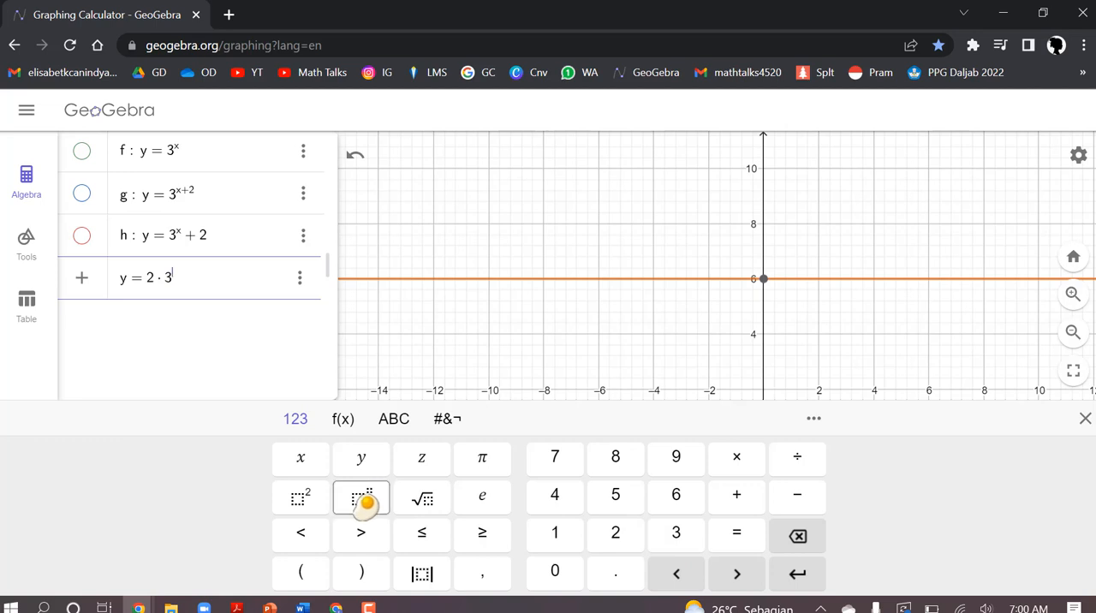
pyautogui.click(301, 457)
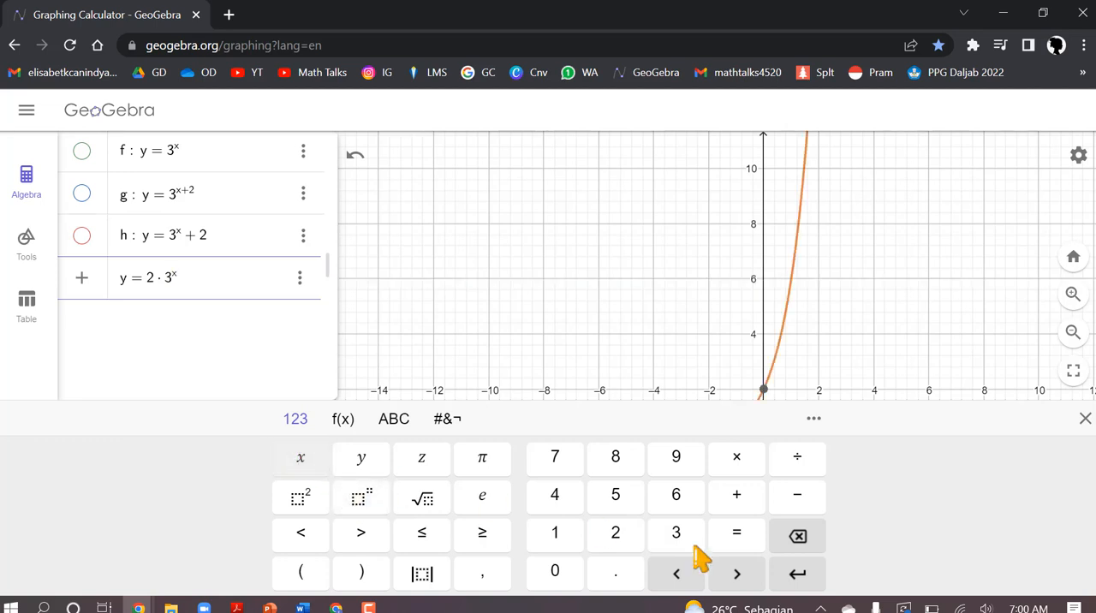
pyautogui.click(801, 578)
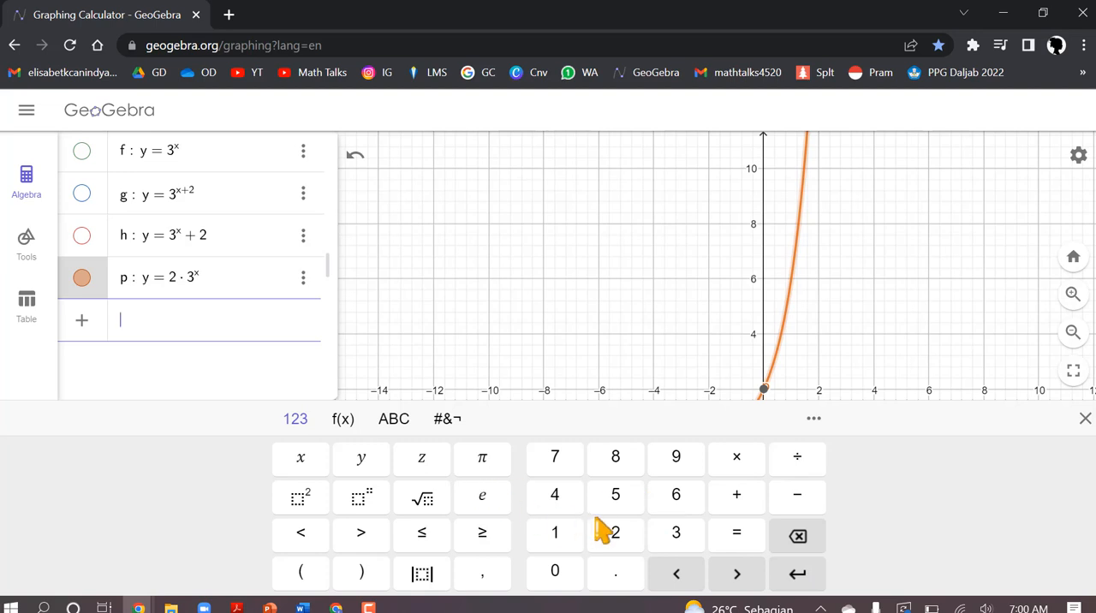
pyautogui.click(1085, 418)
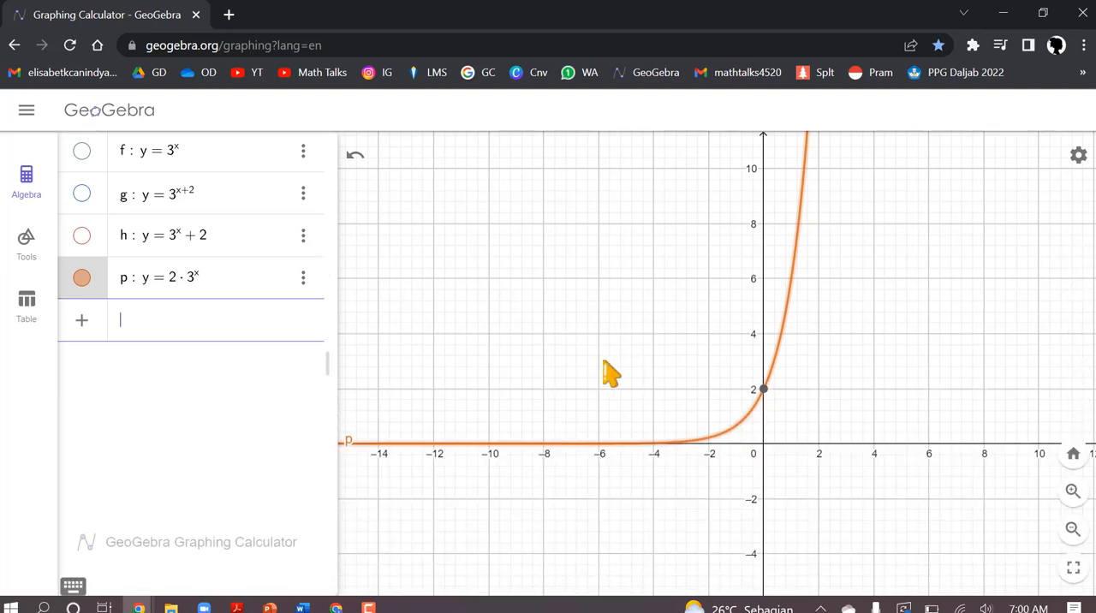
# Step: Add and plot a fifth function, y = (−2) · 3^x, with the −2 factor in parentheses
pyautogui.moveTo(865, 287); pyautogui.dragTo(917, 161)
pyautogui.click(1072, 536)
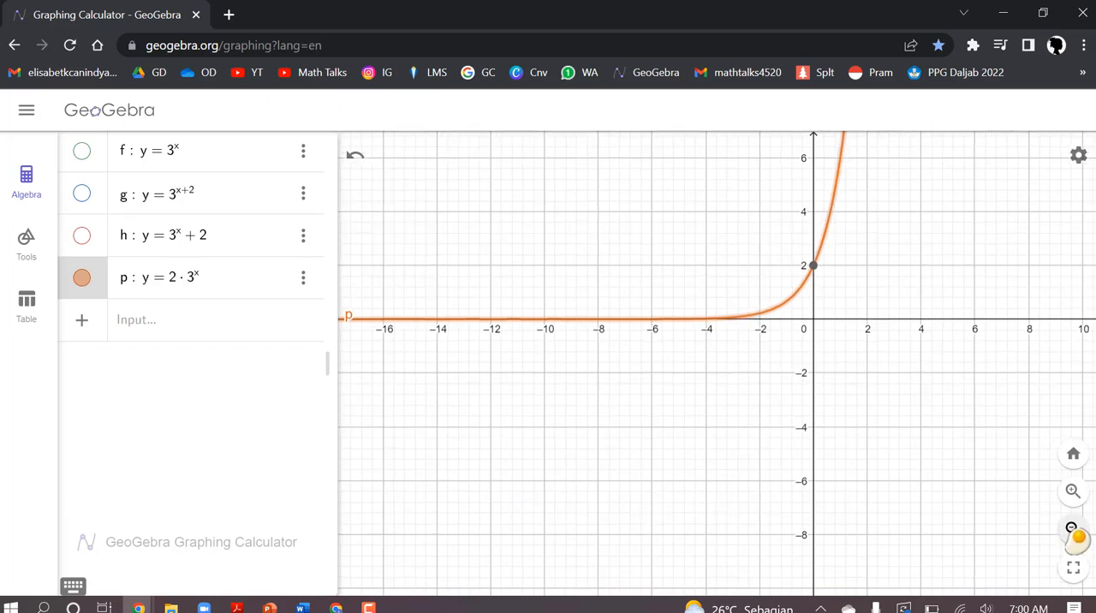
pyautogui.scroll(5, 875, 373)
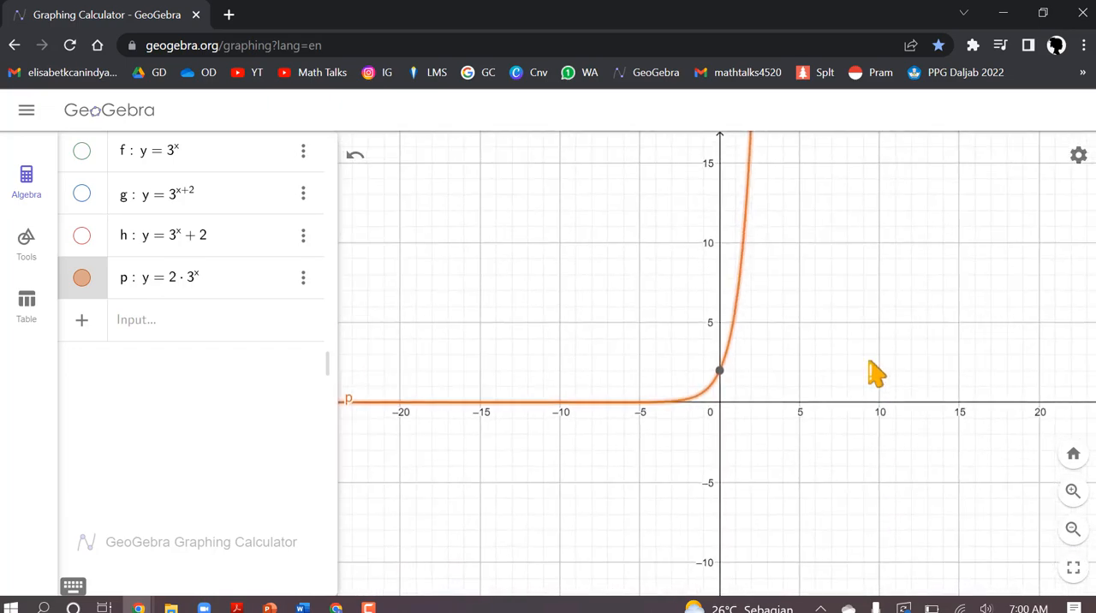
pyautogui.scroll(5, 875, 374)
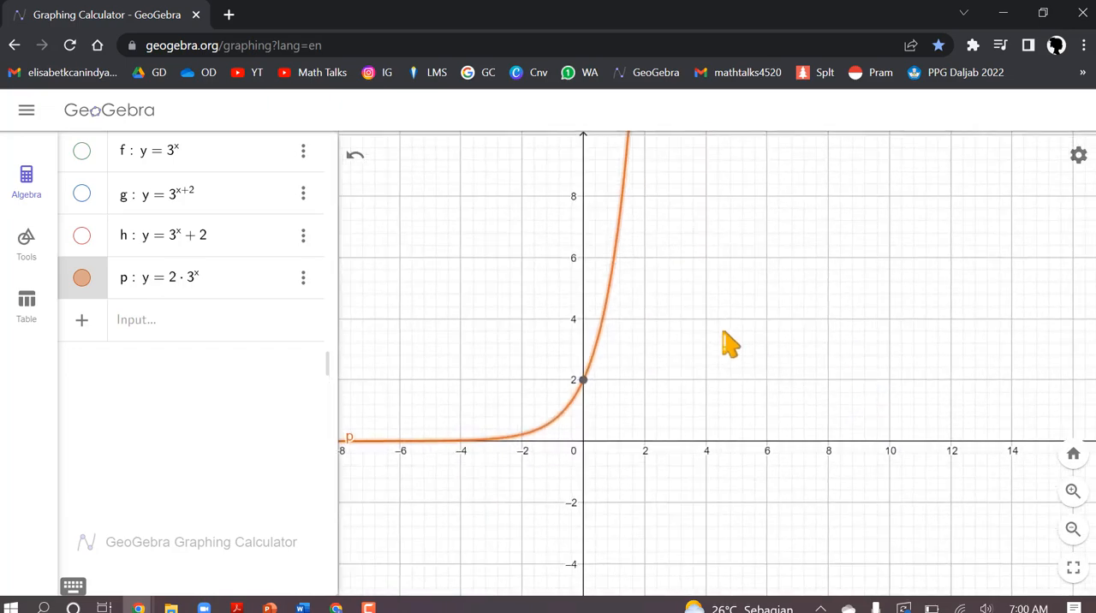
pyautogui.moveTo(848, 378); pyautogui.dragTo(884, 376)
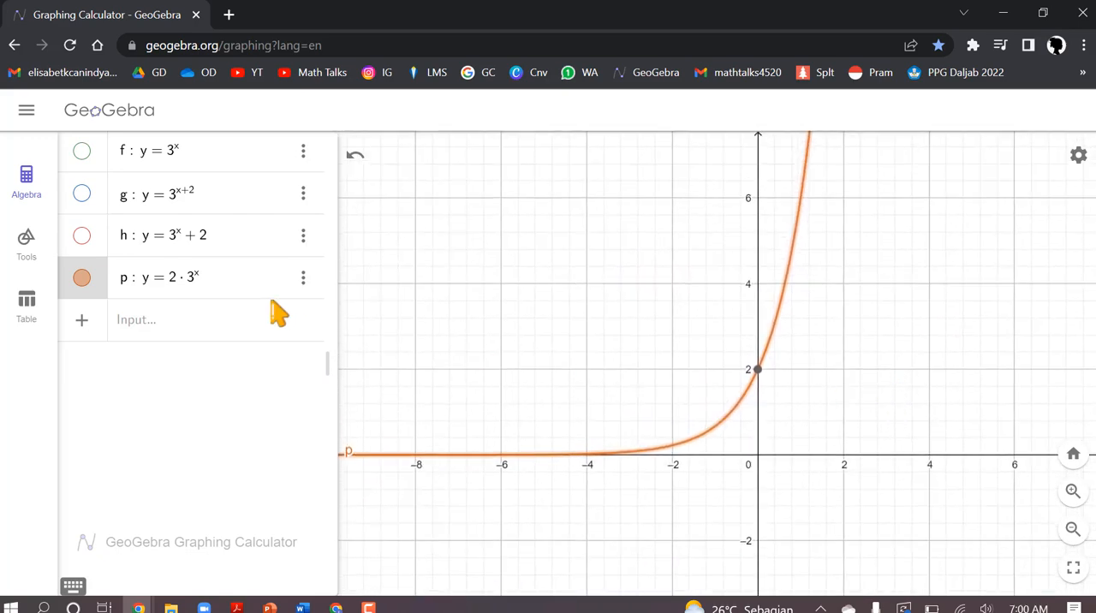
pyautogui.click(142, 323)
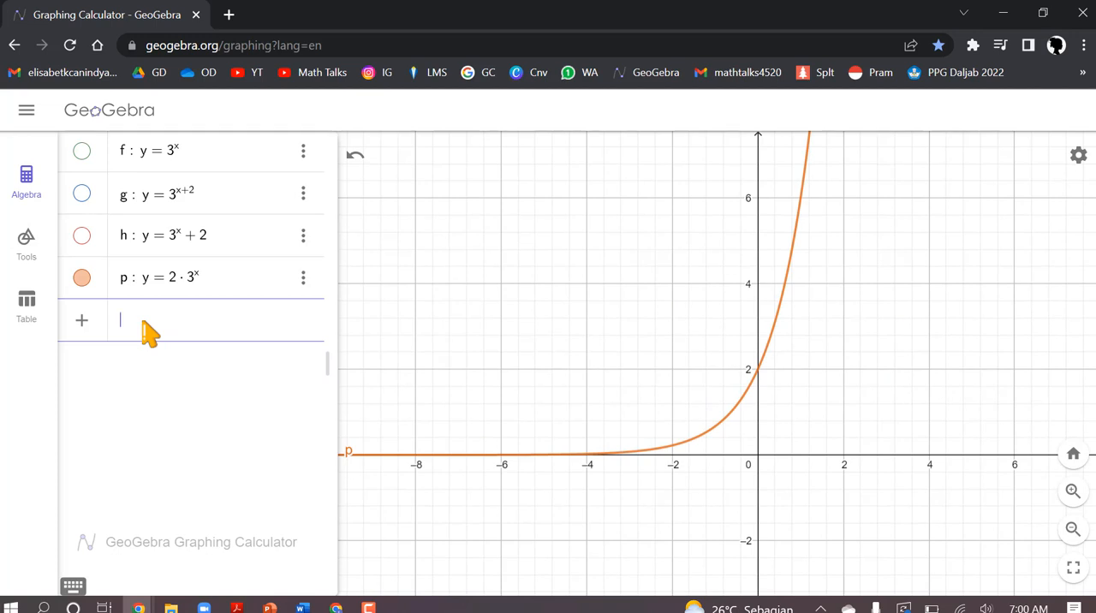
pyautogui.click(73, 587)
pyautogui.click(364, 463)
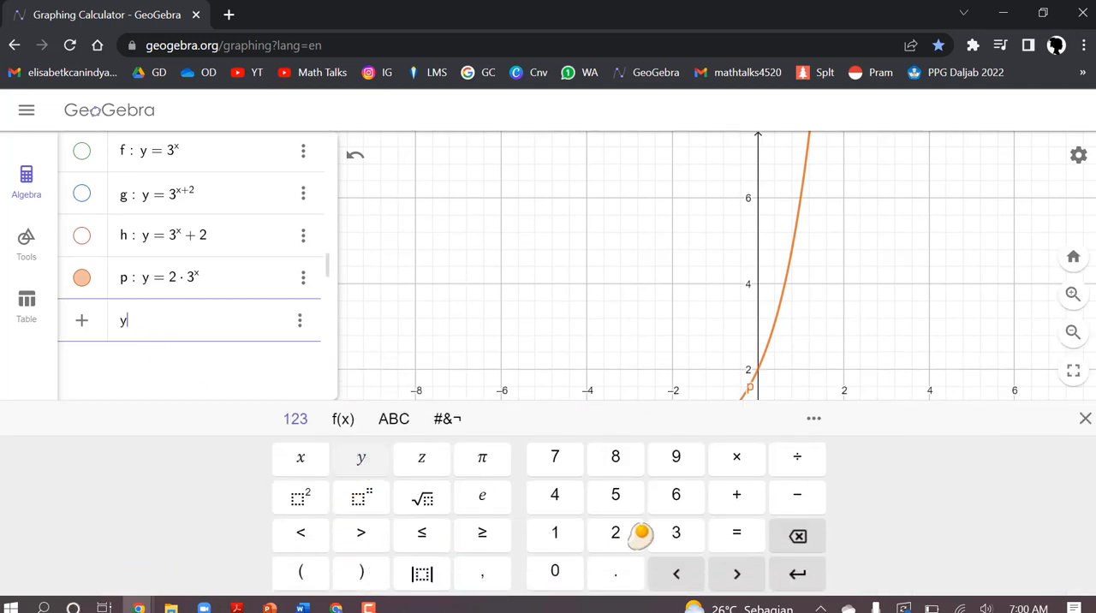
pyautogui.click(738, 538)
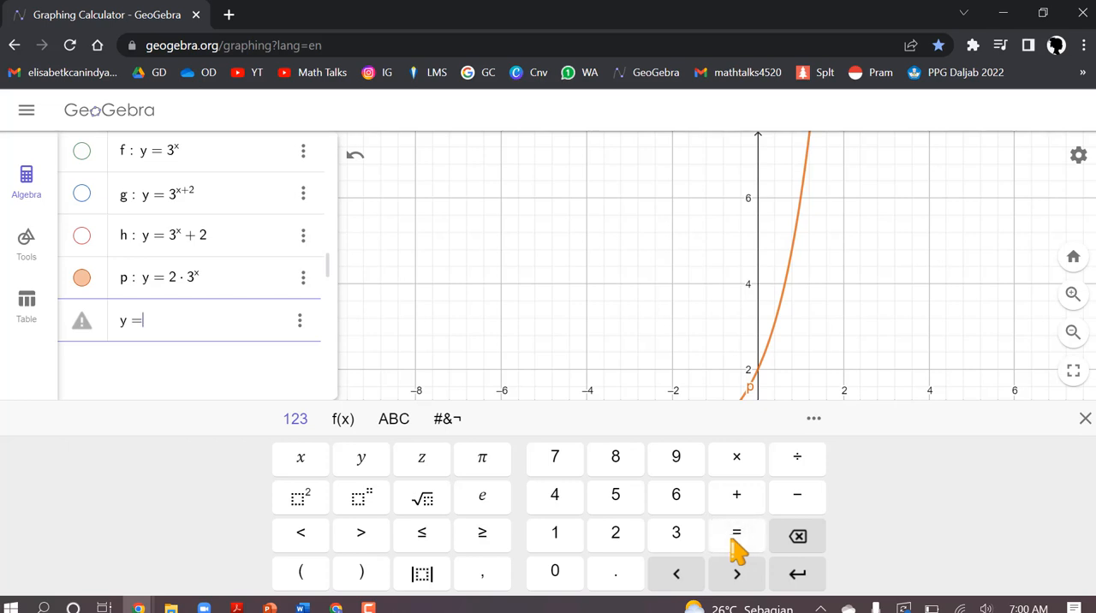
pyautogui.click(312, 572)
pyautogui.click(798, 505)
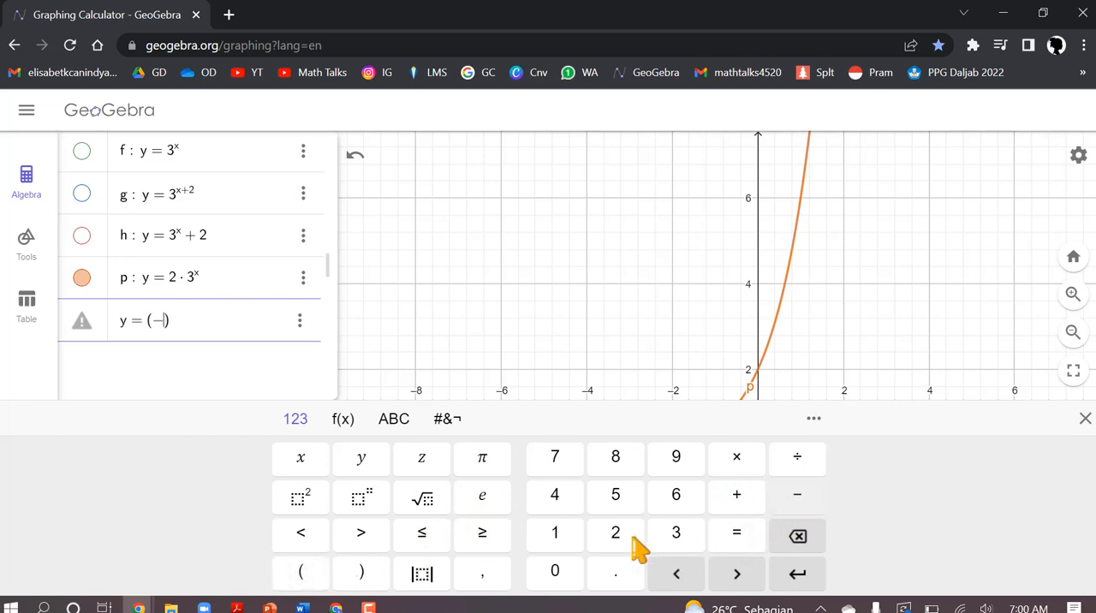
pyautogui.click(616, 543)
pyautogui.click(345, 571)
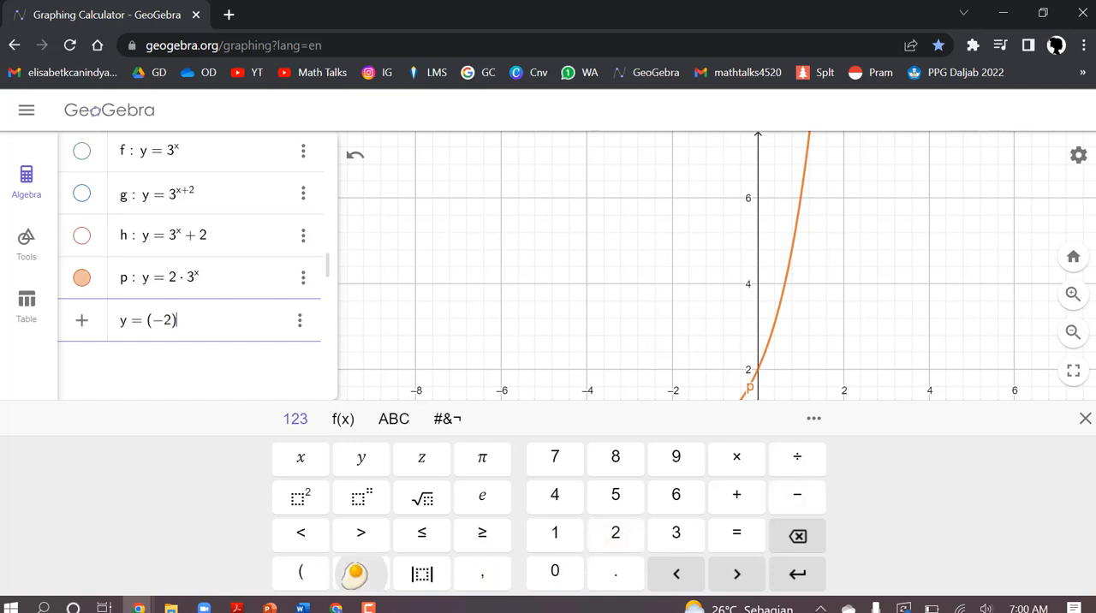
pyautogui.click(738, 462)
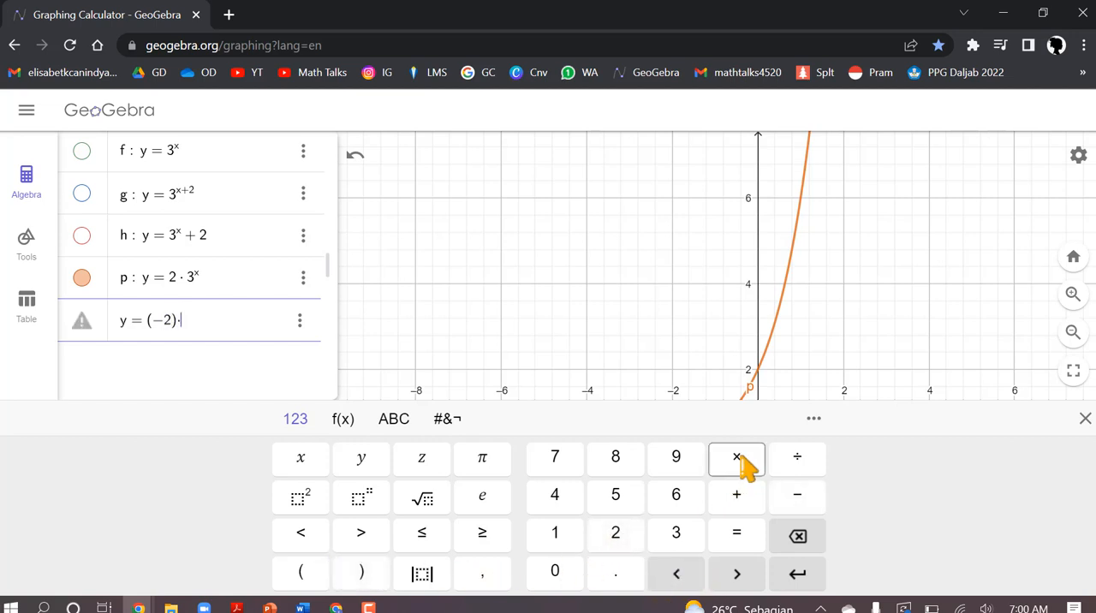
pyautogui.click(676, 535)
pyautogui.click(363, 498)
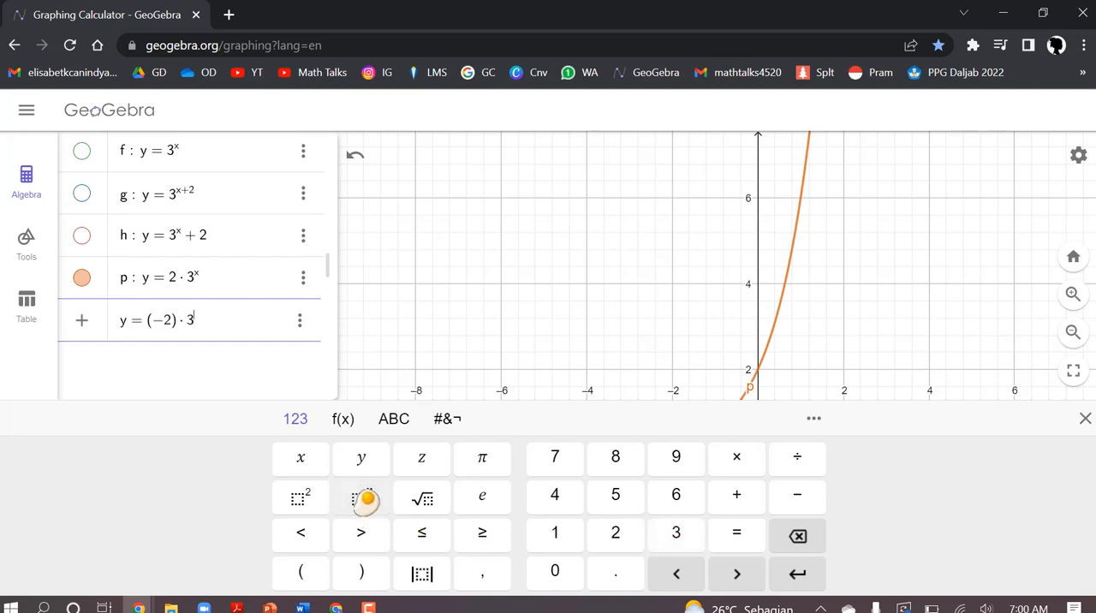
pyautogui.click(314, 471)
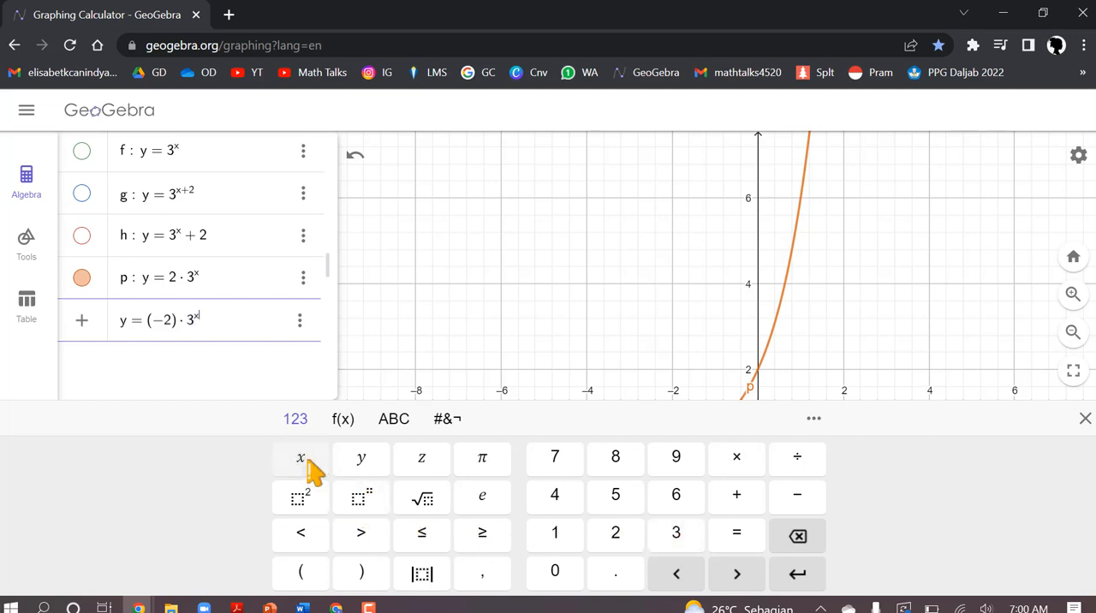
pyautogui.click(798, 574)
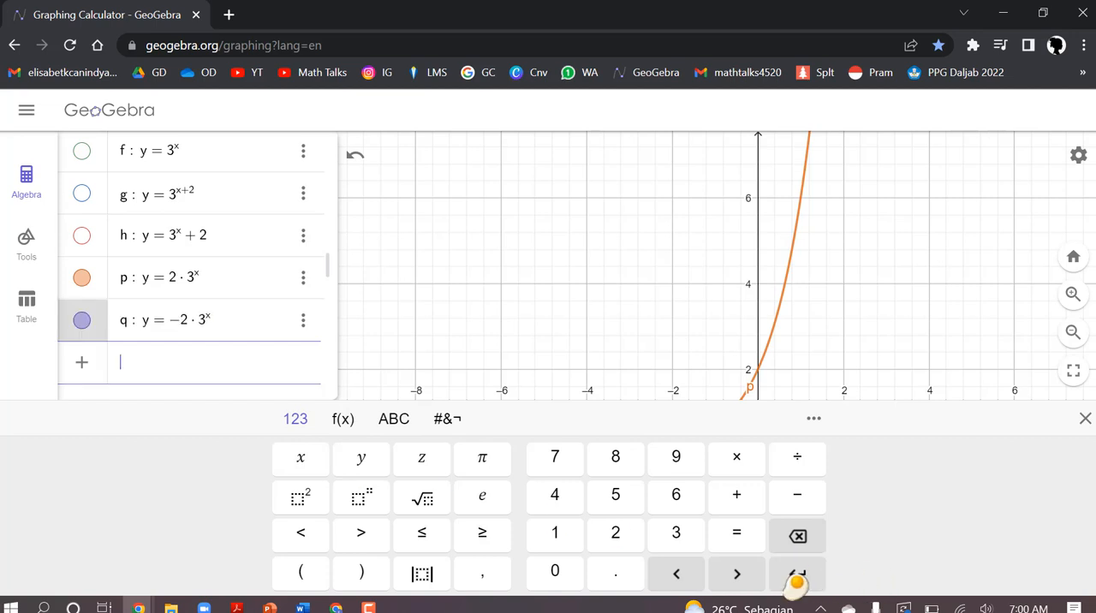
pyautogui.click(1084, 419)
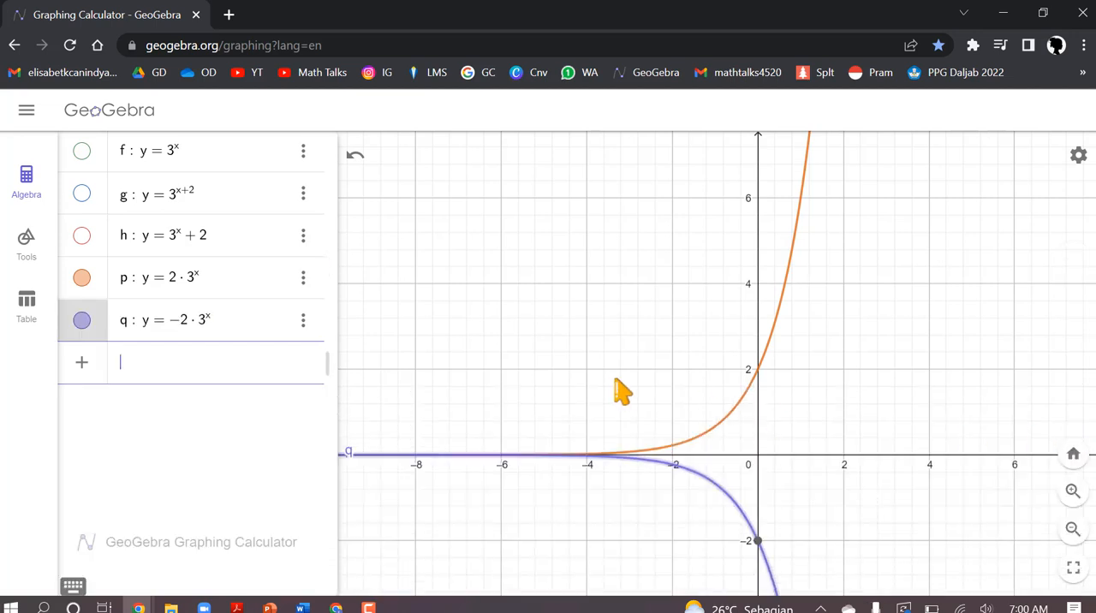
# Step: Examine how the curves of y = 2 · 3^x and y = −2 · 3^x run above and below the x-axis
pyautogui.scroll(-1, 831, 471)
pyautogui.moveTo(856, 535); pyautogui.dragTo(828, 381)
pyautogui.scroll(-1, 828, 381)
pyautogui.scroll(-3, 828, 398)
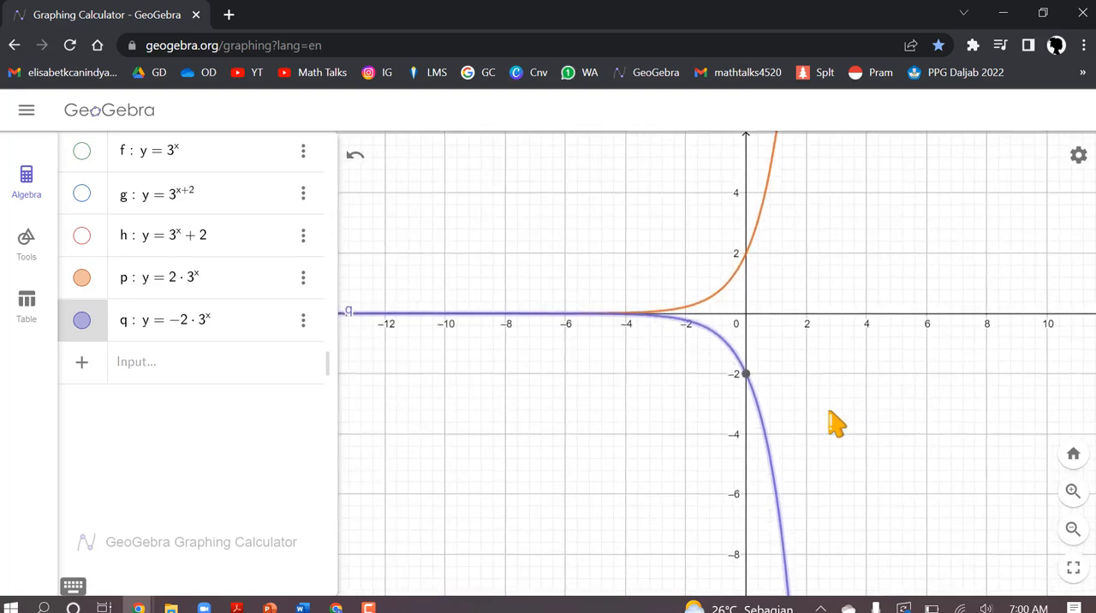
pyautogui.scroll(5, 831, 423)
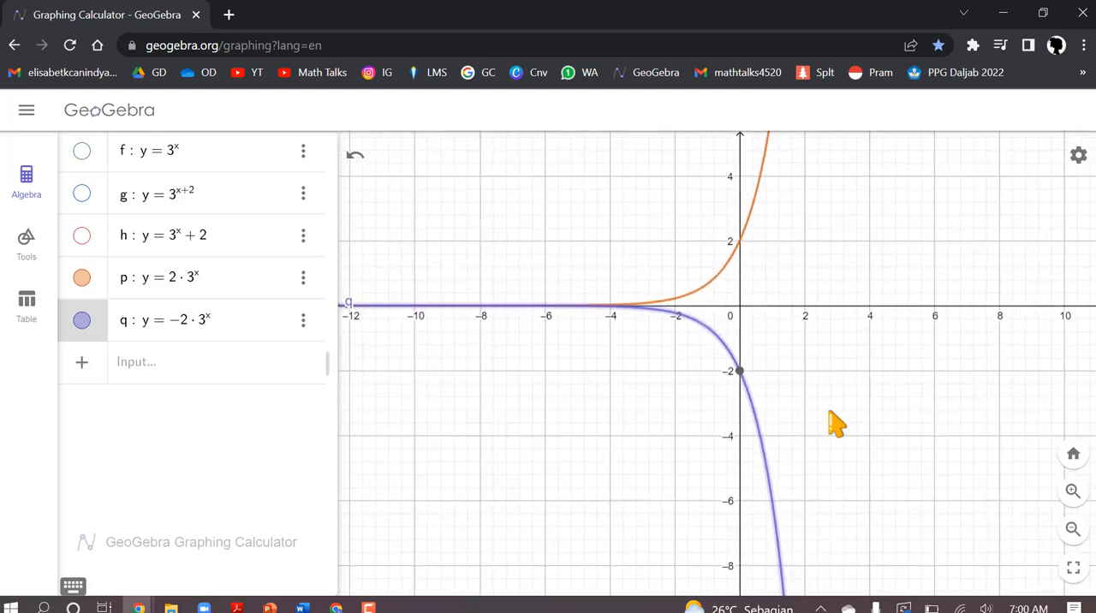
pyautogui.scroll(-3, 861, 490)
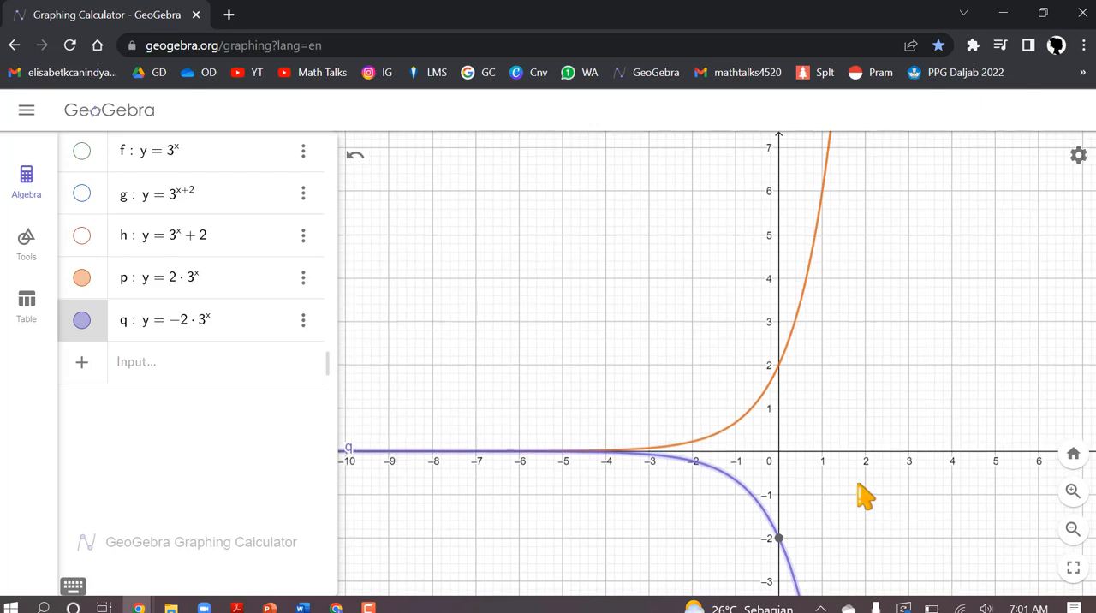
pyautogui.scroll(-1, 861, 490)
pyautogui.moveTo(868, 507); pyautogui.dragTo(780, 438)
# Step: Show the curves of y = 3^x + 2, y = 3^(x+2) and y = 3^x again
pyautogui.click(83, 235)
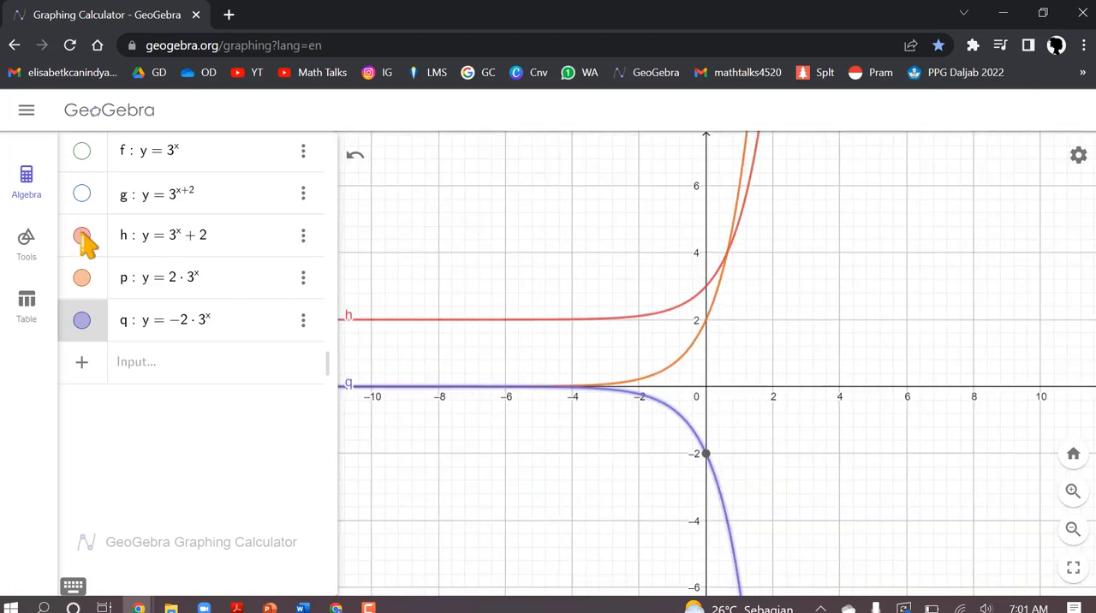
pyautogui.click(82, 195)
pyautogui.click(82, 153)
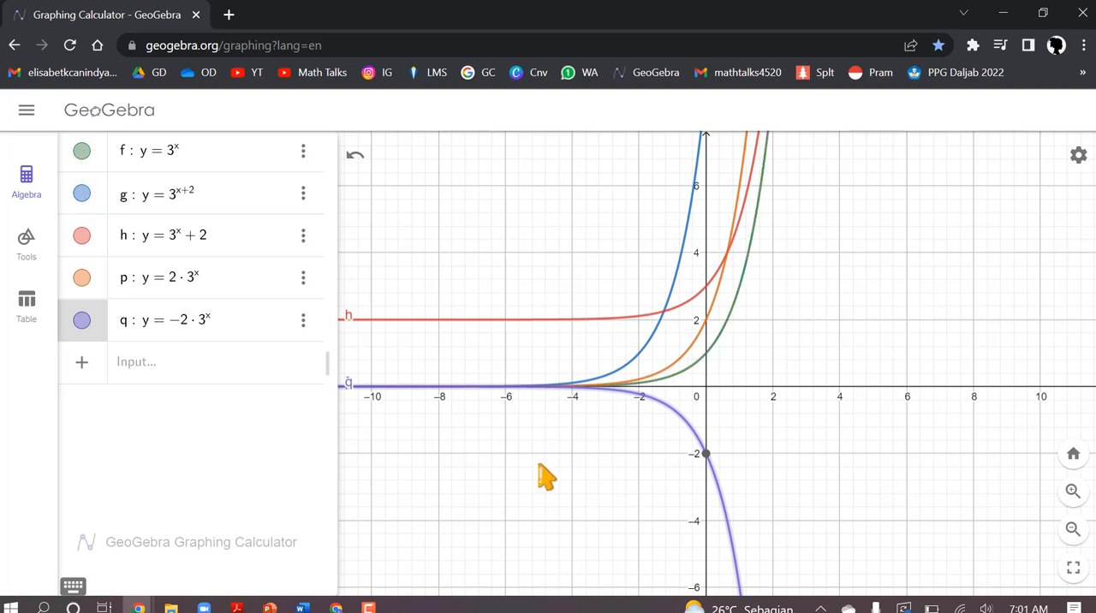
# Step: Hide the curves of y = −2 · 3^x, y = 2 · 3^x and y = 3^(x+2)
pyautogui.click(82, 322)
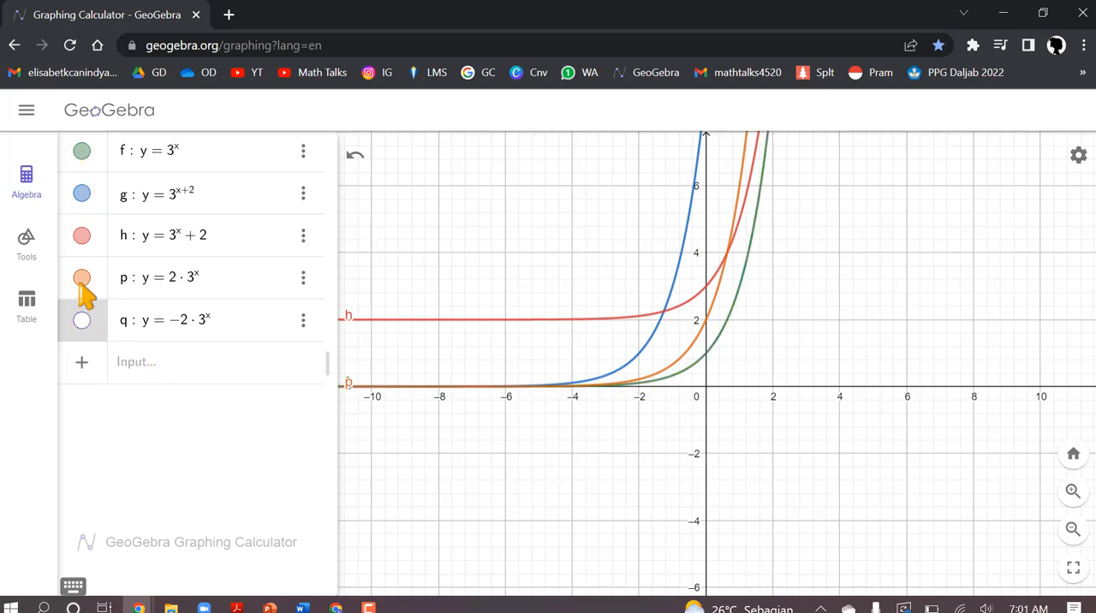
pyautogui.click(82, 279)
pyautogui.click(82, 195)
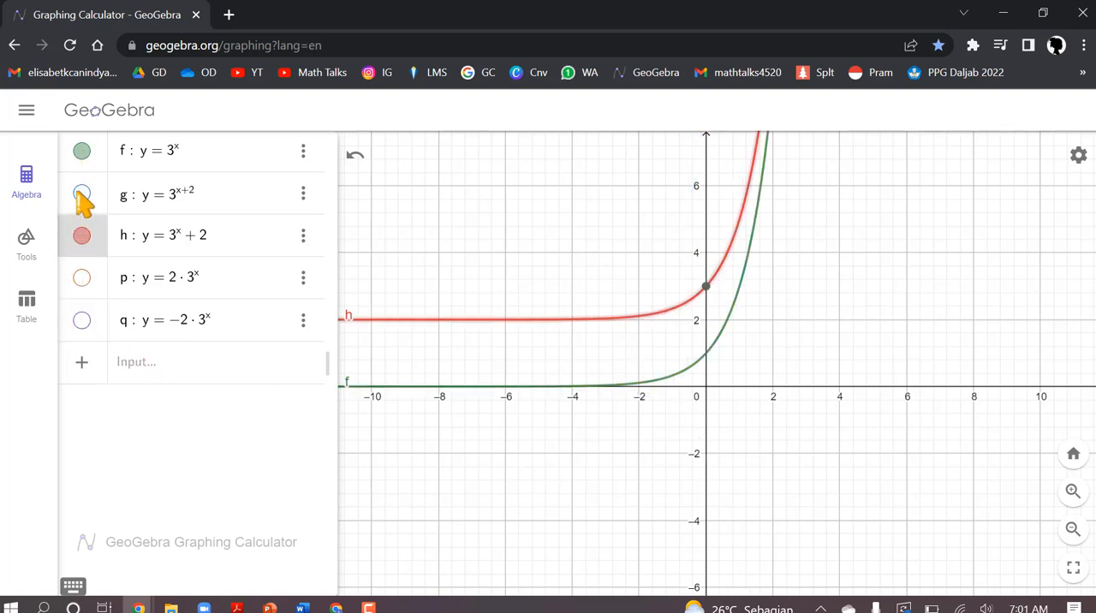